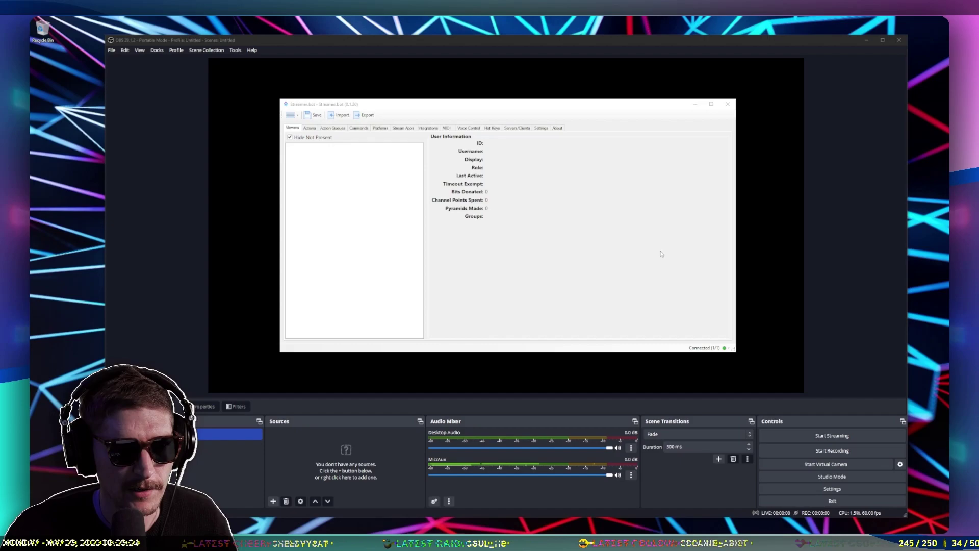
# Switch to OBS and add a new scene named COUNTING.
pyautogui.click(381, 38)
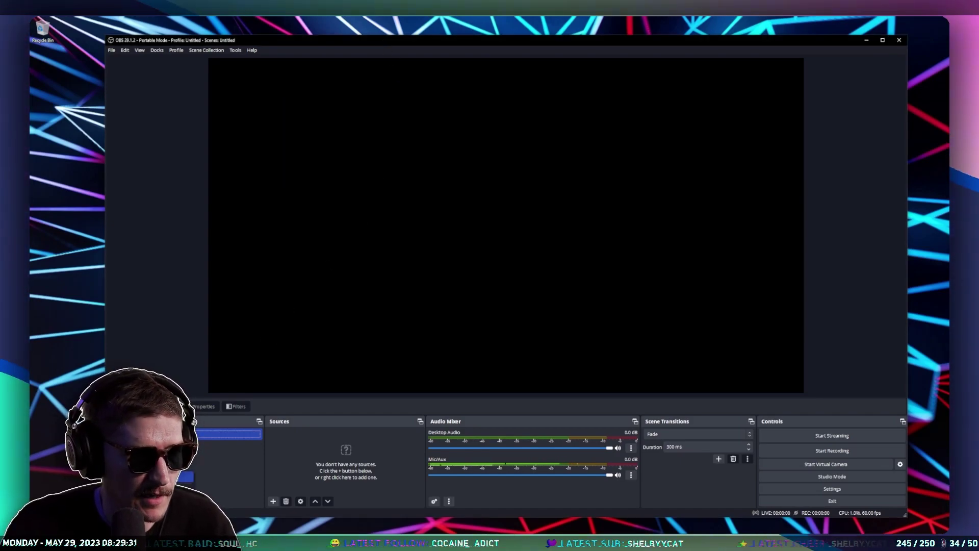
pyautogui.click(189, 476)
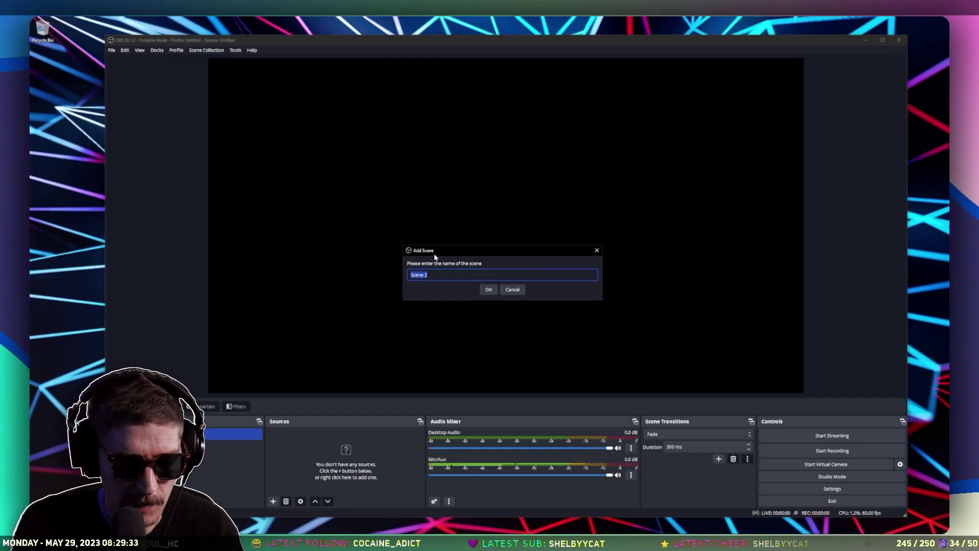
pyautogui.write('Starting Soon')
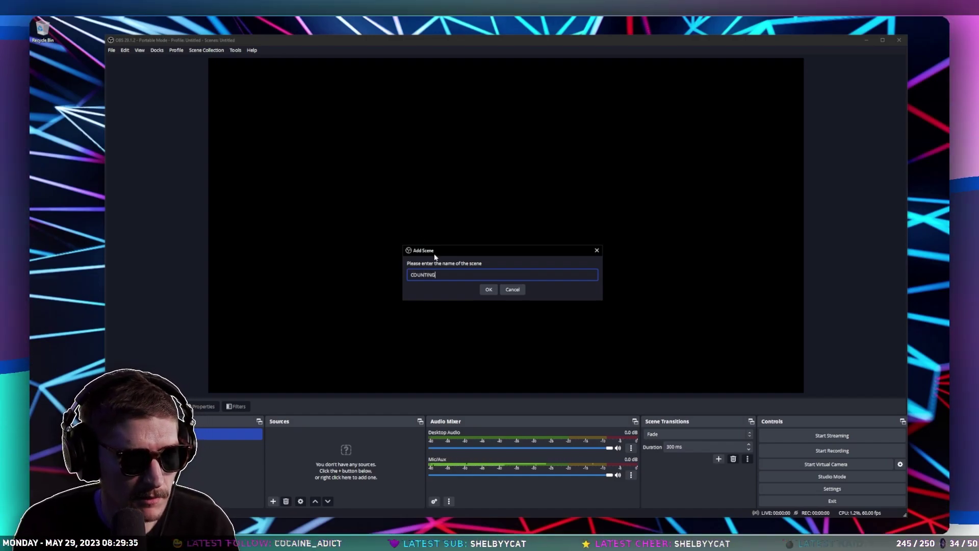
pyautogui.press('Return')
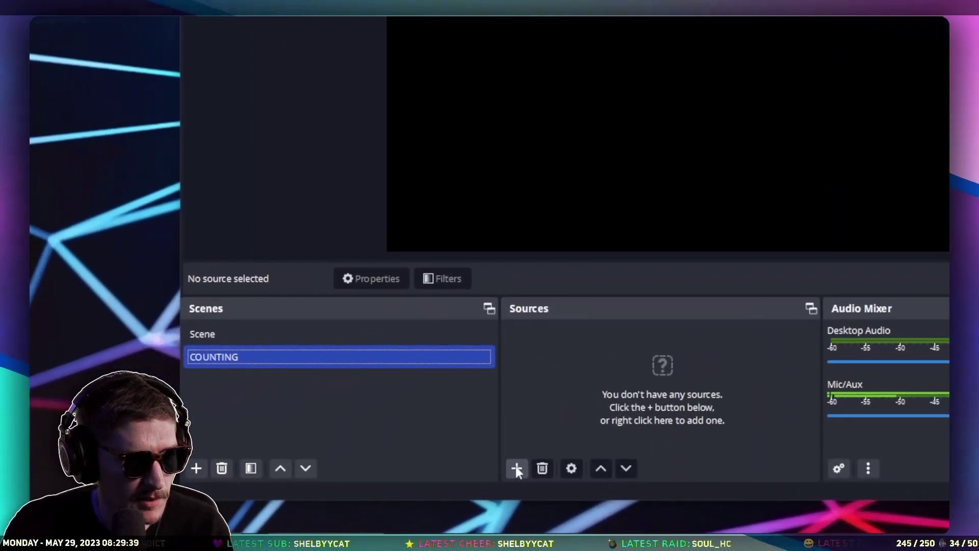
# Add a new Text (GDI+) source named COUNT 1 to the COUNTING scene.
pyautogui.click(515, 466)
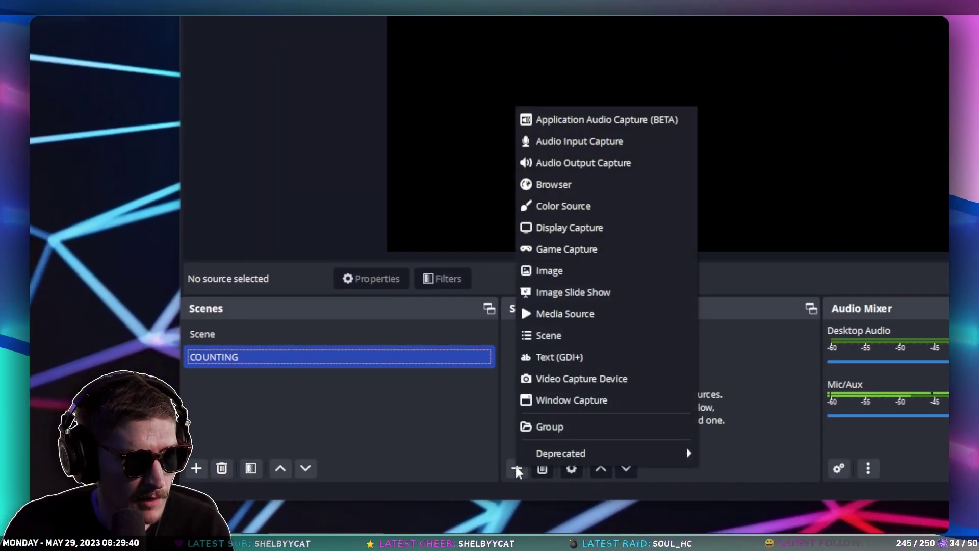
pyautogui.click(569, 360)
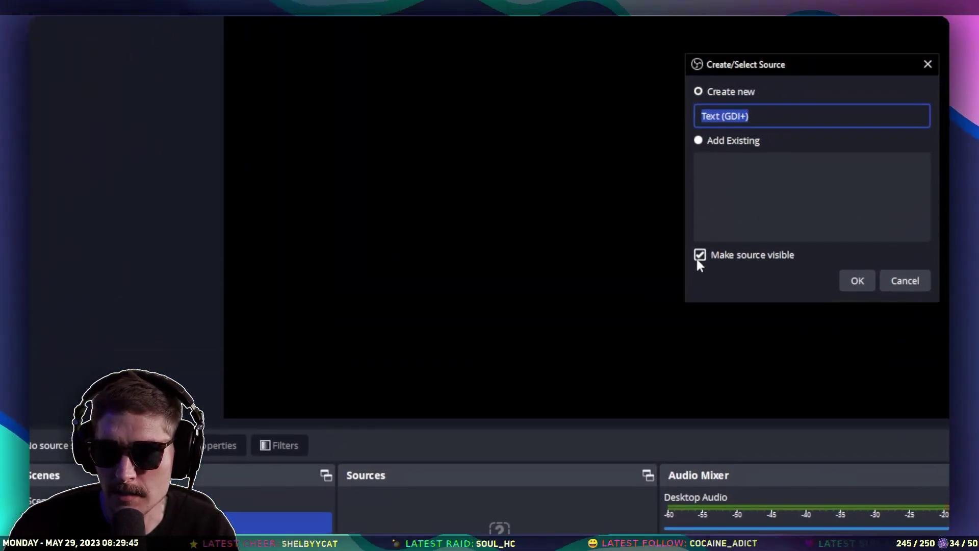
pyautogui.write('COUNT 1')
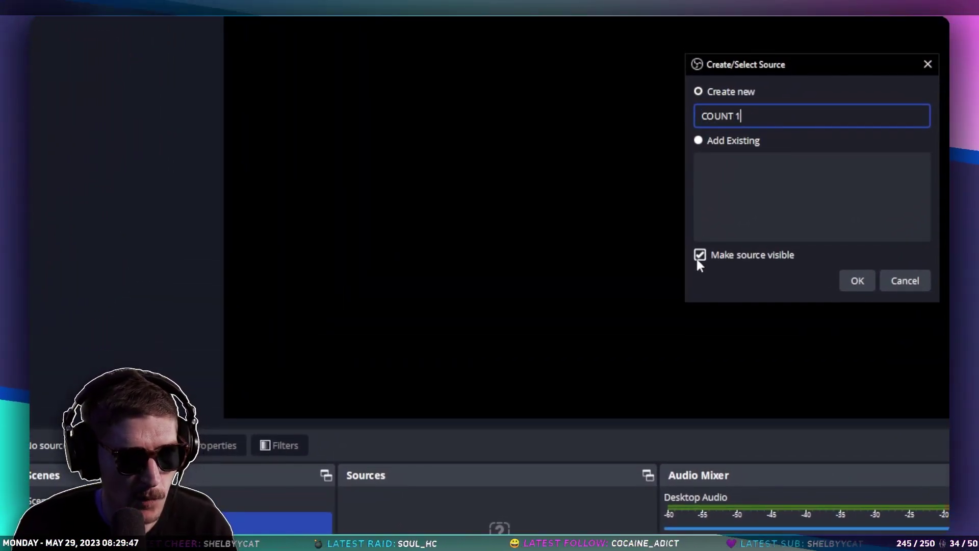
pyautogui.press('Return')
# Set the COUNT 1 source's text to 1, then enlarge it to most of the canvas height and center it.
pyautogui.click(676, 258)
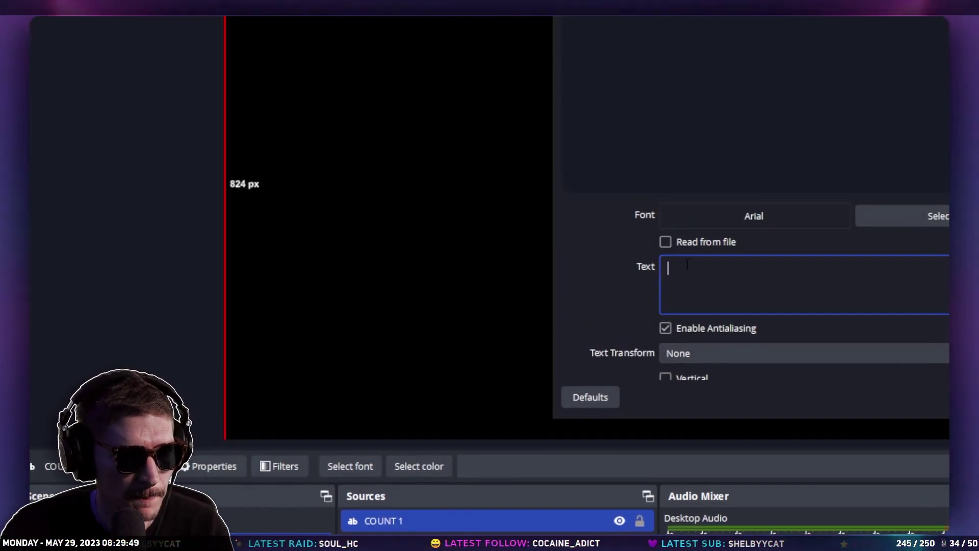
pyautogui.write('1')
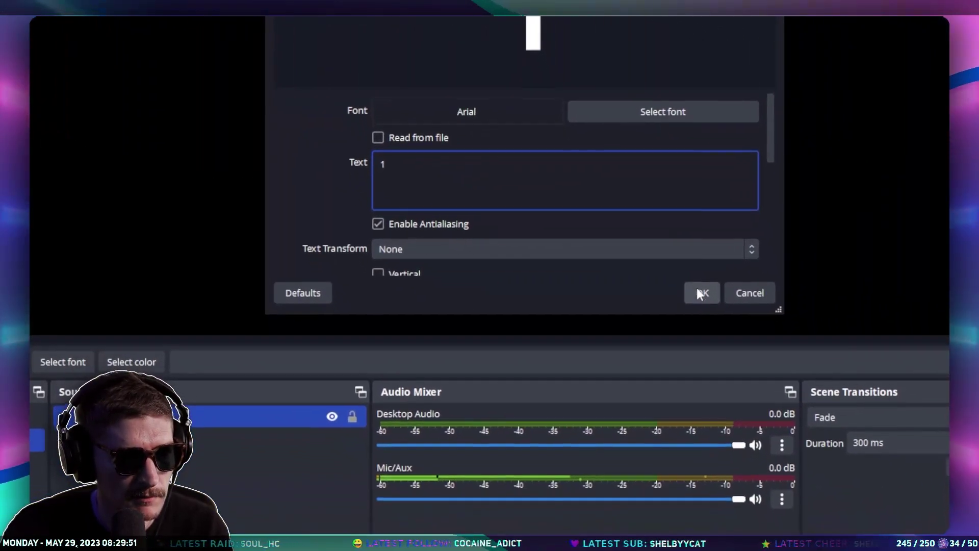
pyautogui.click(765, 354)
pyautogui.moveTo(257, 253); pyautogui.dragTo(425, 359)
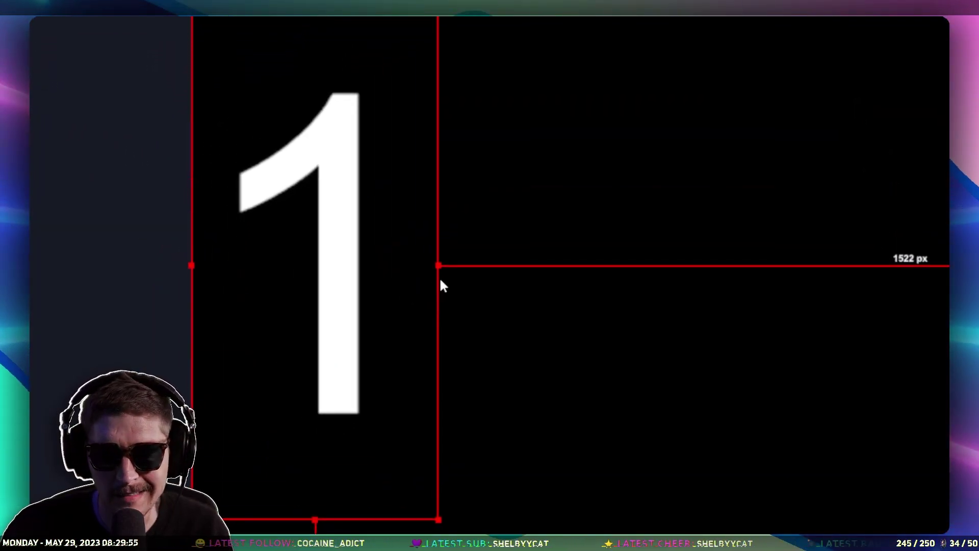
pyautogui.hotkey('ctrl', 'd')
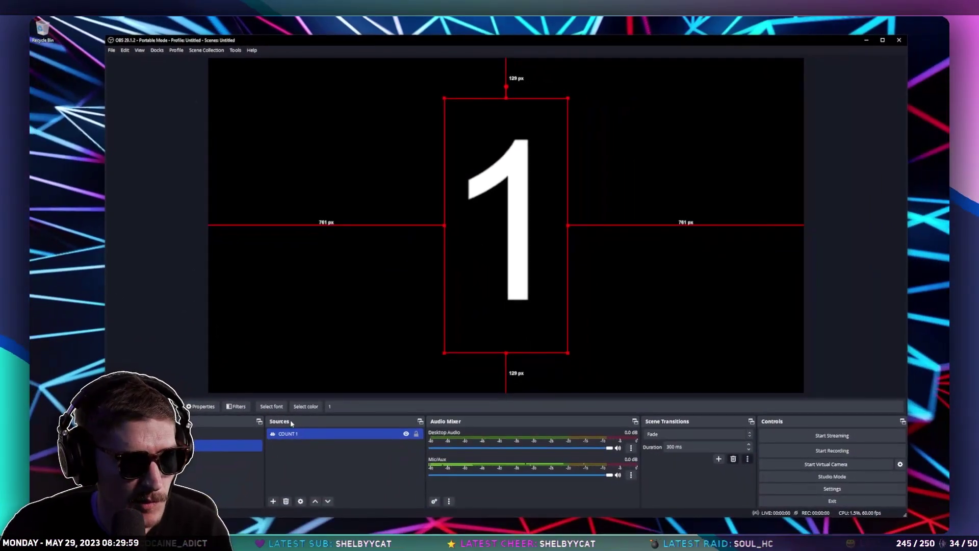
# Copy the COUNT 1 source and paste three independent duplicates of it into the scene.
pyautogui.rightClick(295, 436)
pyautogui.click(323, 199)
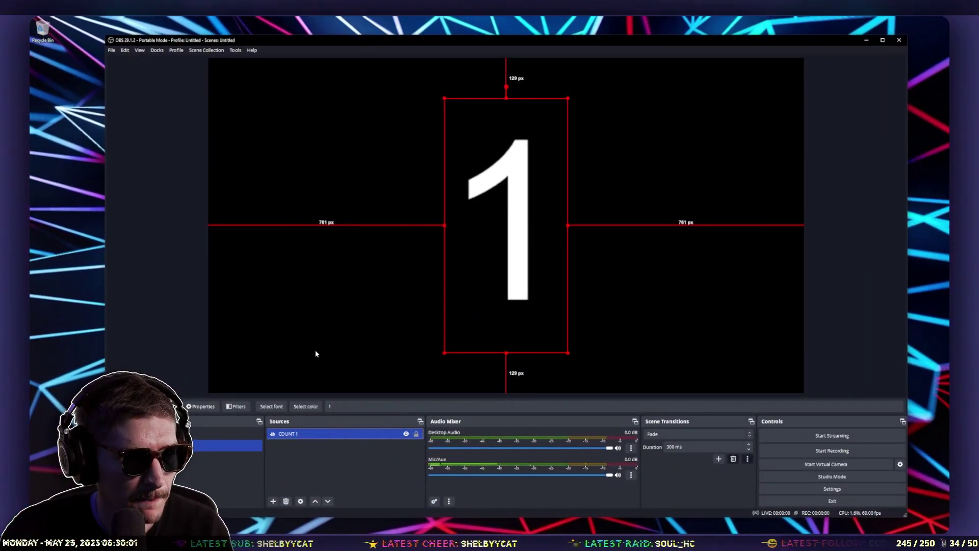
pyautogui.rightClick(309, 451)
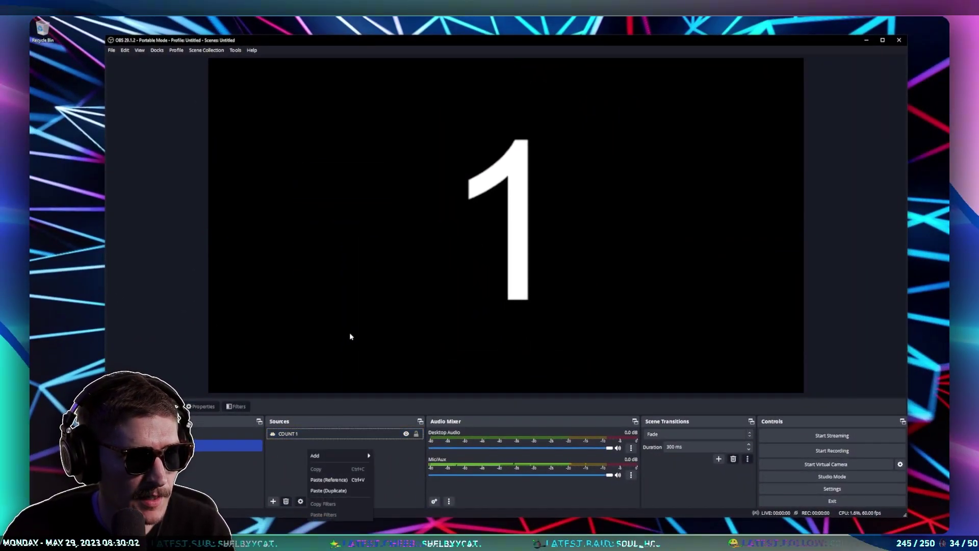
pyautogui.click(329, 491)
pyautogui.rightClick(304, 466)
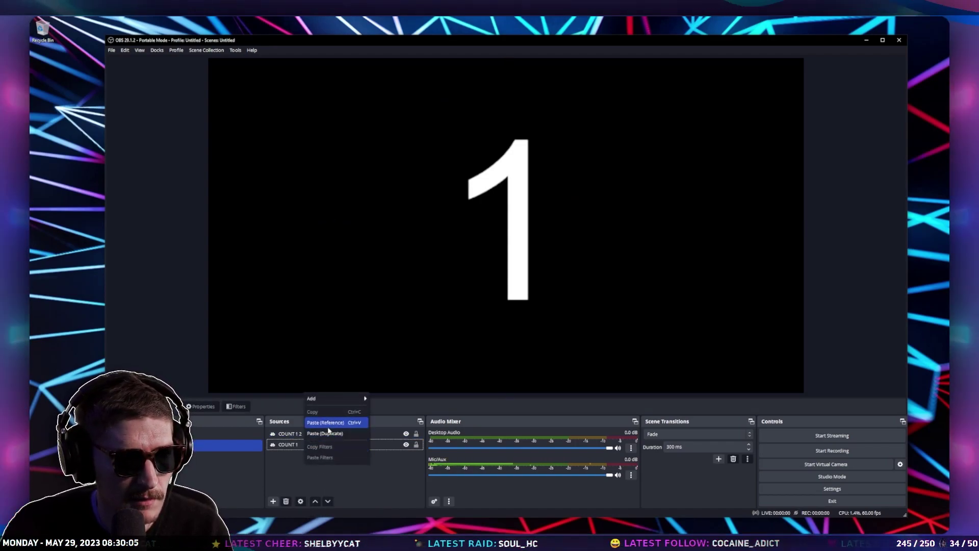
pyautogui.click(333, 434)
pyautogui.rightClick(327, 475)
pyautogui.click(342, 443)
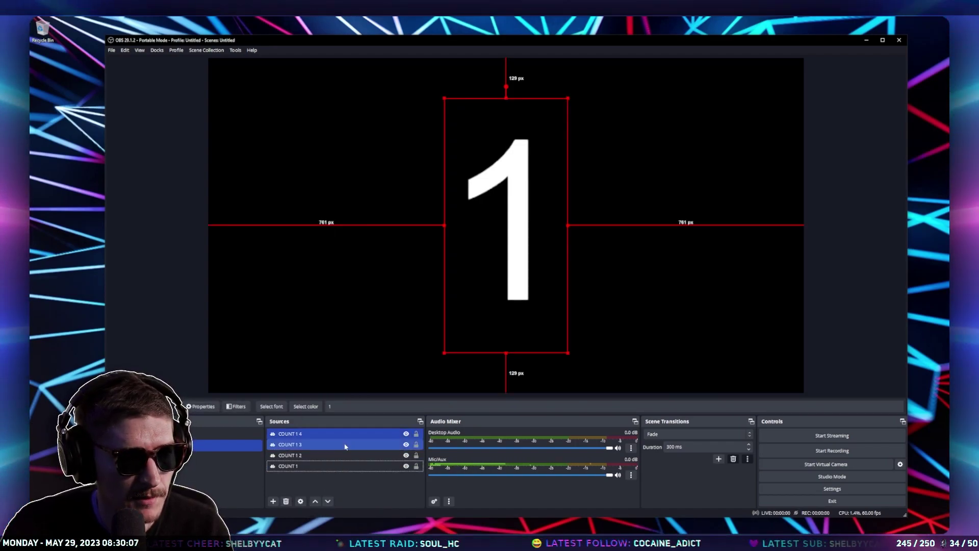
# Set the text of the duplicated sources COUNT 1 2, COUNT 1 3 and COUNT 1 4 to 2, 3 and 4 respectively.
pyautogui.click(283, 455)
pyautogui.doubleClick(331, 406)
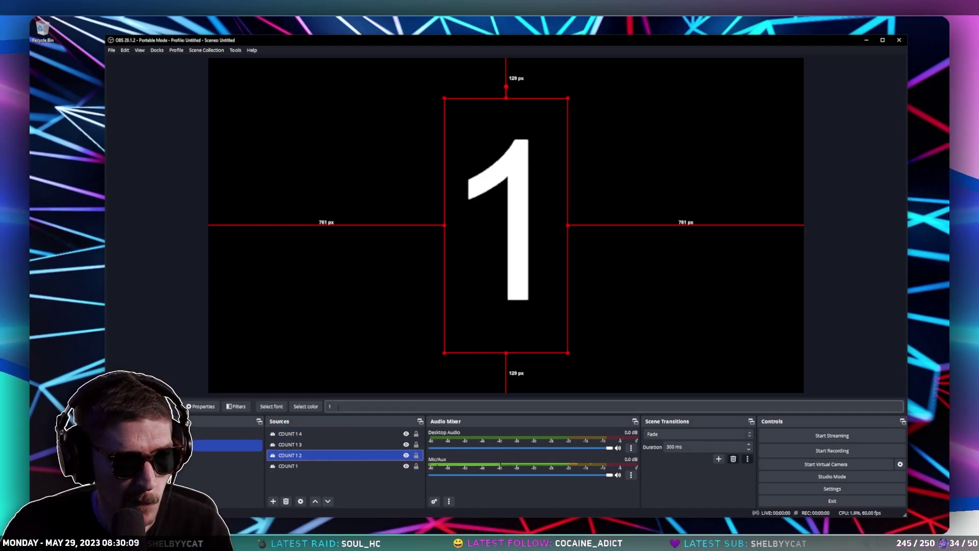
pyautogui.write('2')
pyautogui.click(306, 444)
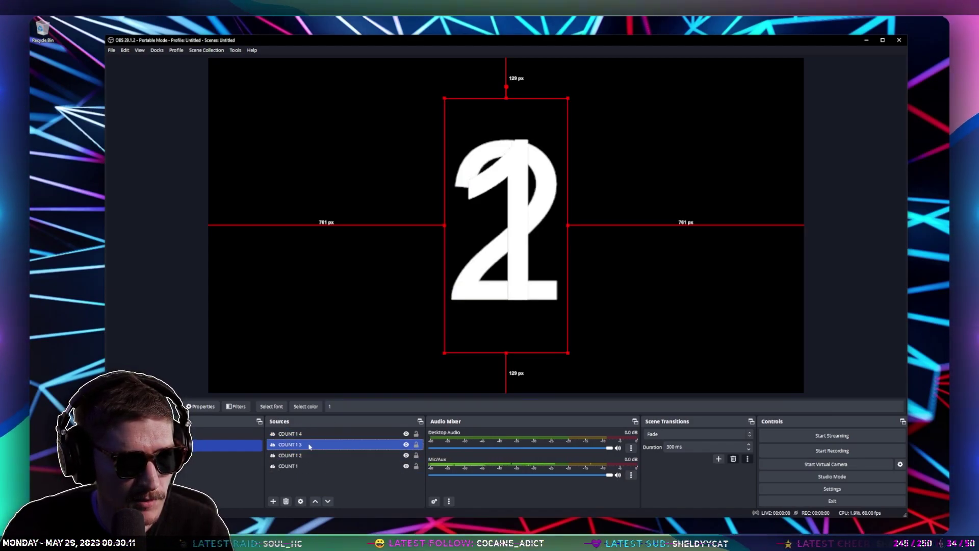
pyautogui.doubleClick(330, 406)
pyautogui.write('3')
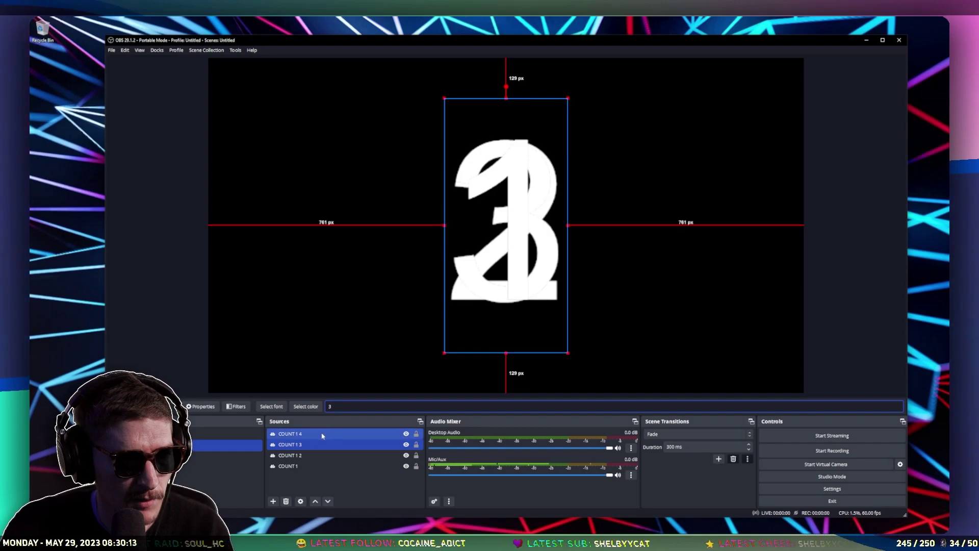
pyautogui.click(306, 434)
pyautogui.doubleClick(331, 407)
pyautogui.write('4')
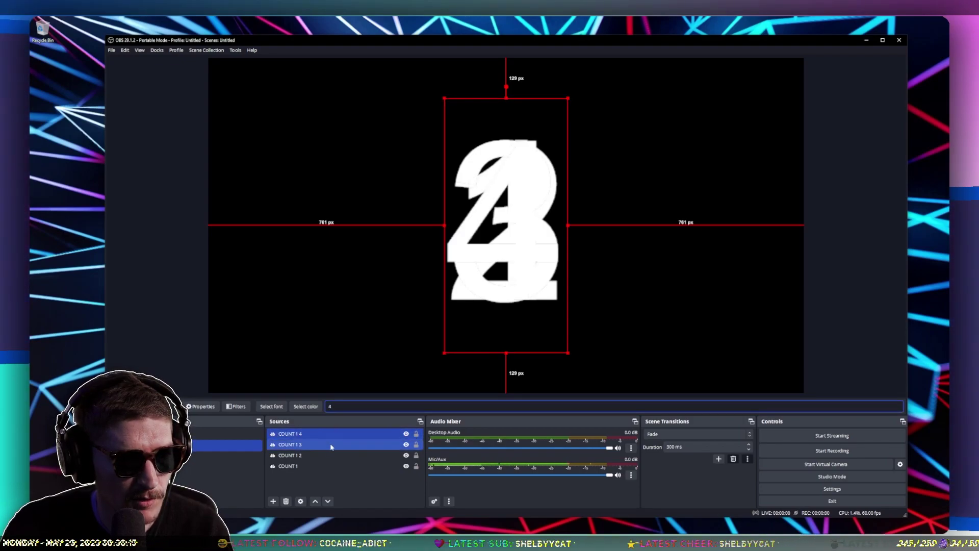
pyautogui.click(335, 475)
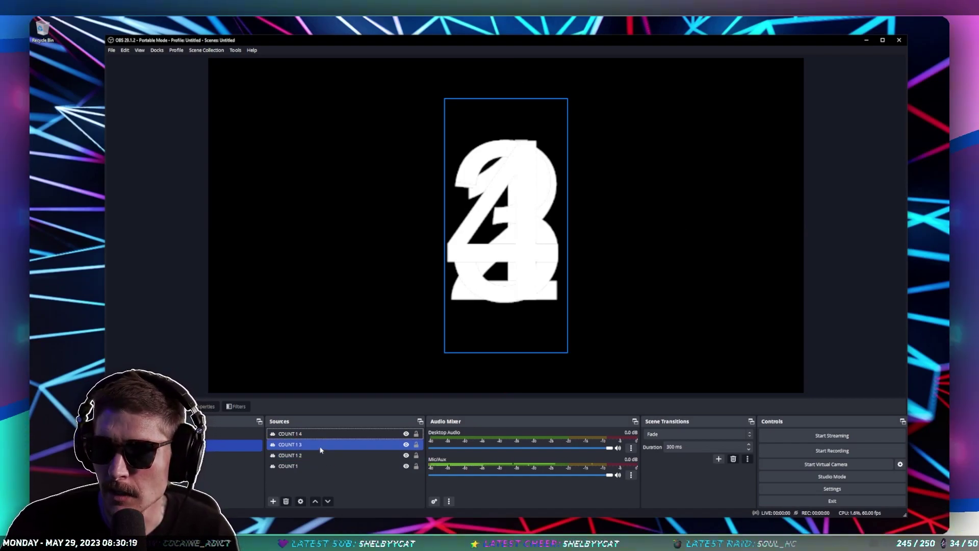
# Hide all four count text sources in the COUNTING scene.
pyautogui.click(406, 433)
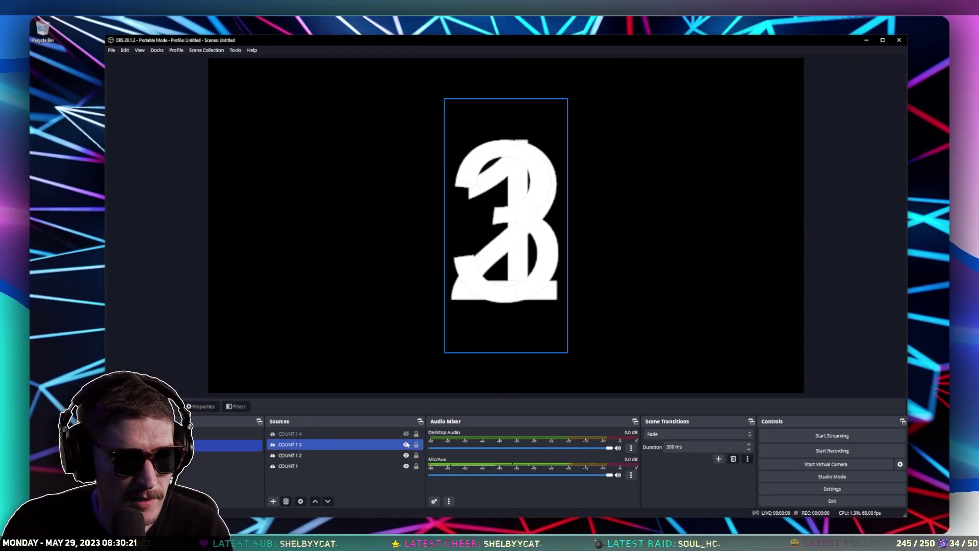
pyautogui.click(406, 444)
pyautogui.click(406, 454)
pyautogui.click(406, 465)
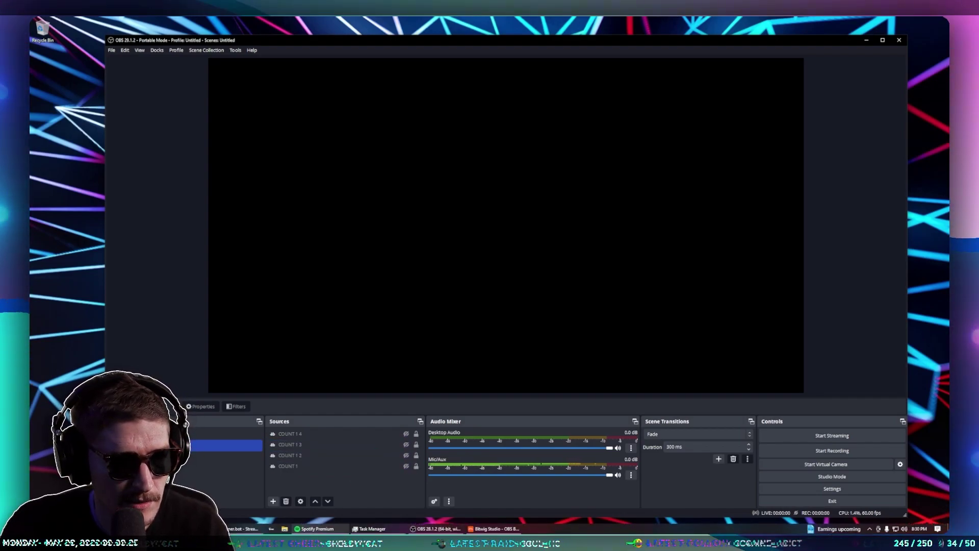
# Switch to Streamer.bot and add an action named COUNT 1 that always runs and is excluded from the action queue pending/history.
pyautogui.moveTo(299, 530)
pyautogui.click(244, 529)
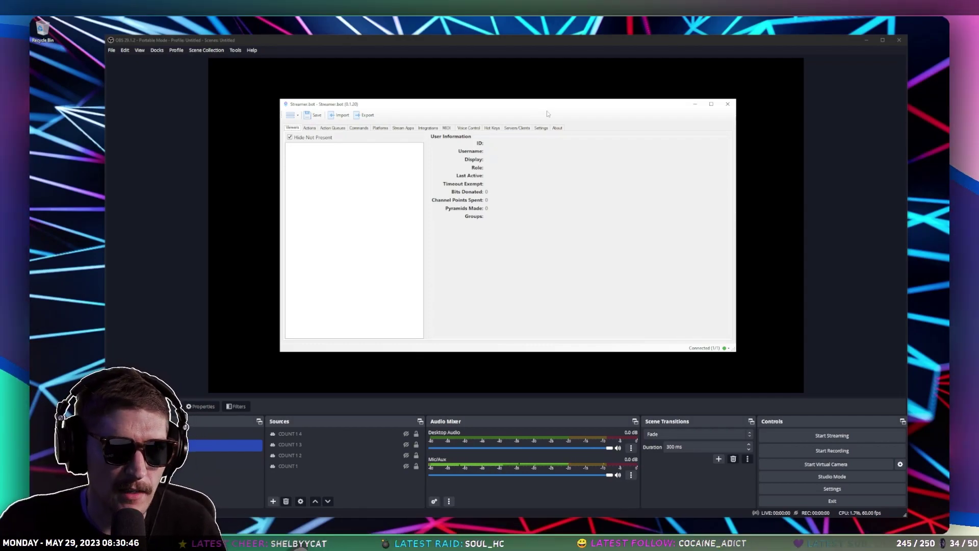
pyautogui.click(309, 128)
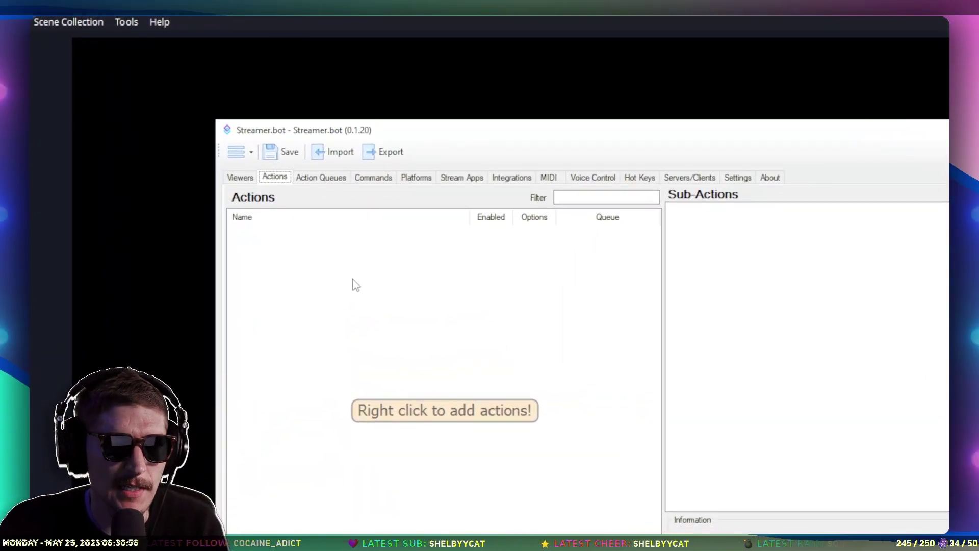
pyautogui.rightClick(345, 265)
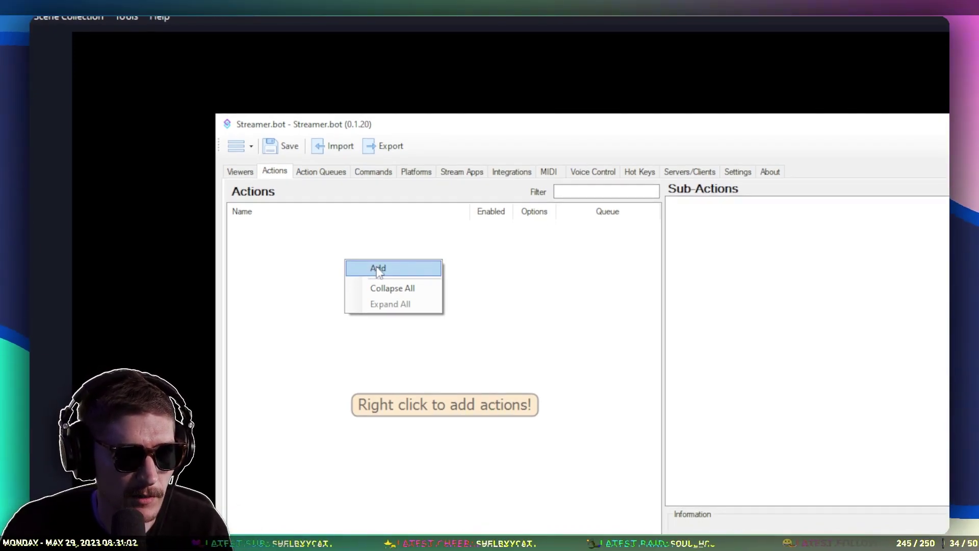
pyautogui.click(373, 272)
pyautogui.write('COUNT 1')
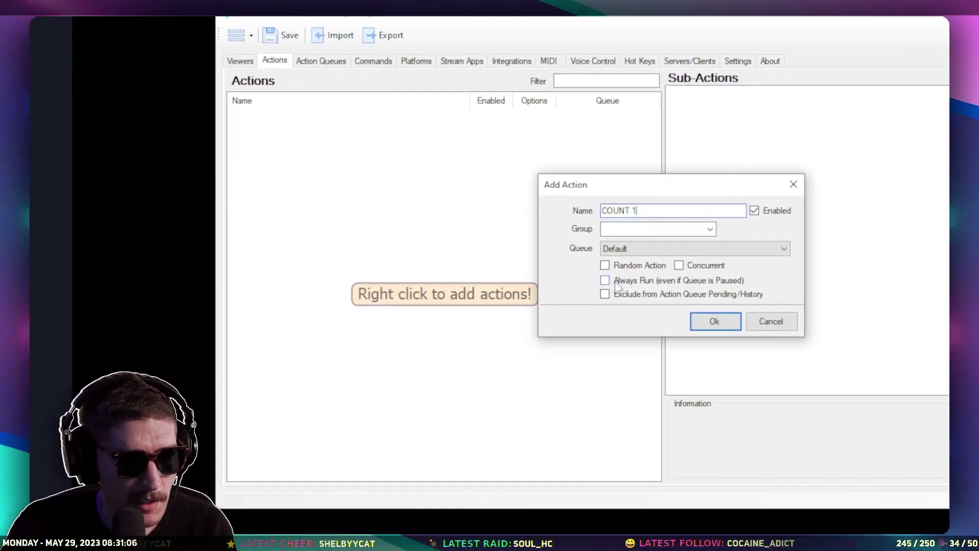
pyautogui.click(614, 385)
pyautogui.click(623, 398)
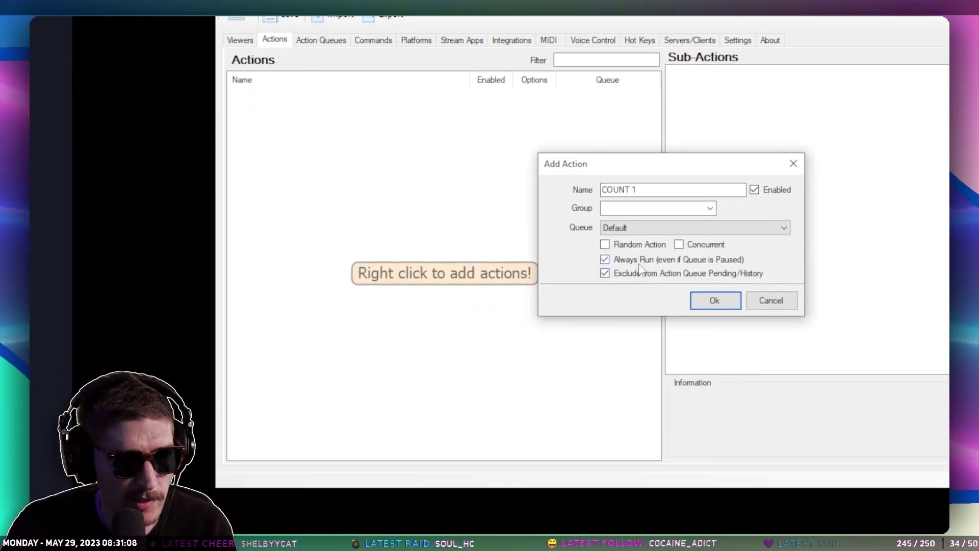
pyautogui.click(714, 308)
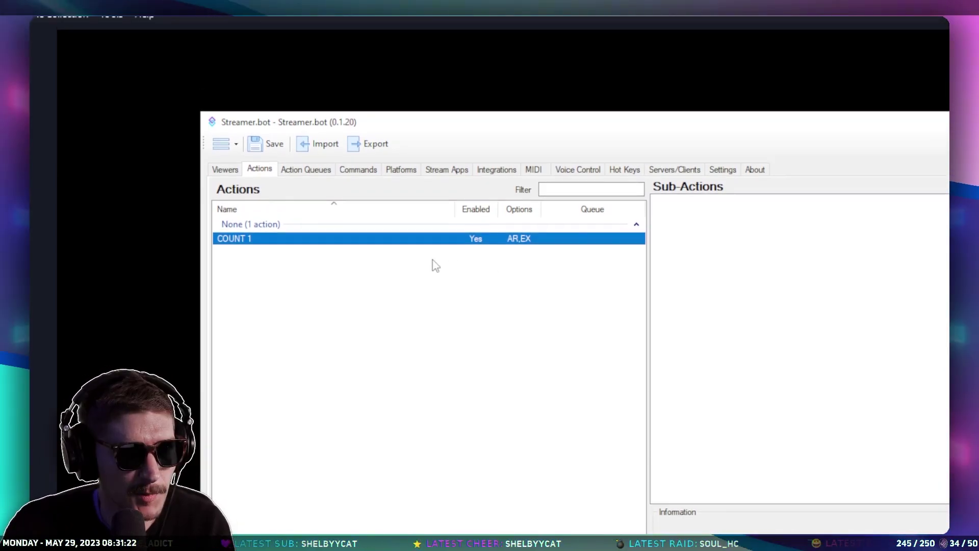
# Add an OBS Set Source Visibility State sub-action to COUNT 1 with scene COUNTING, source COUNT 1 and state Visible.
pyautogui.rightClick(703, 215)
pyautogui.moveTo(742, 247)
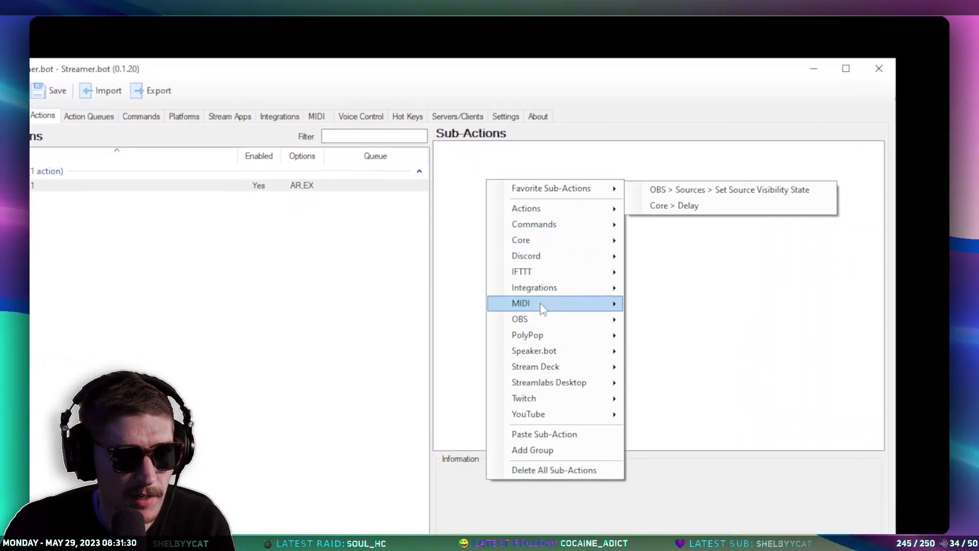
pyautogui.moveTo(540, 395)
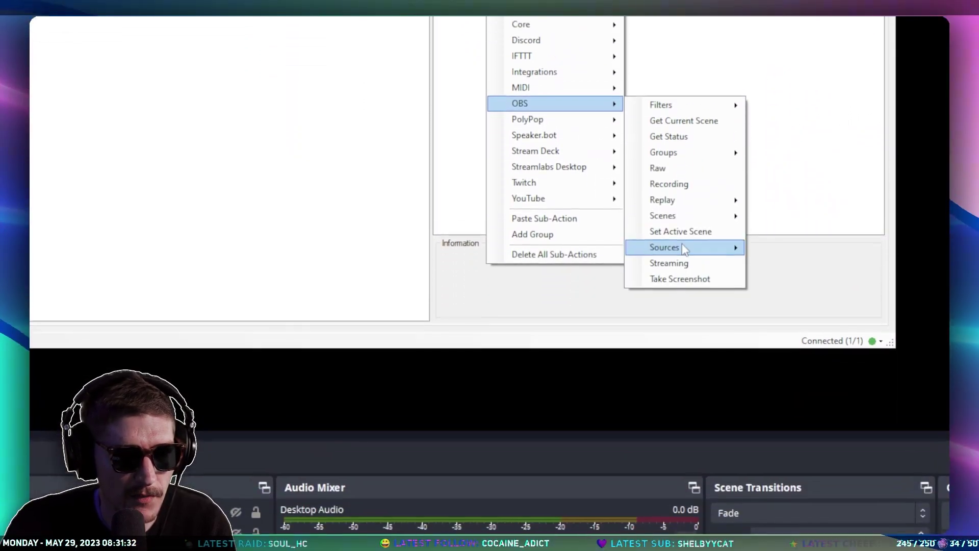
pyautogui.moveTo(683, 285)
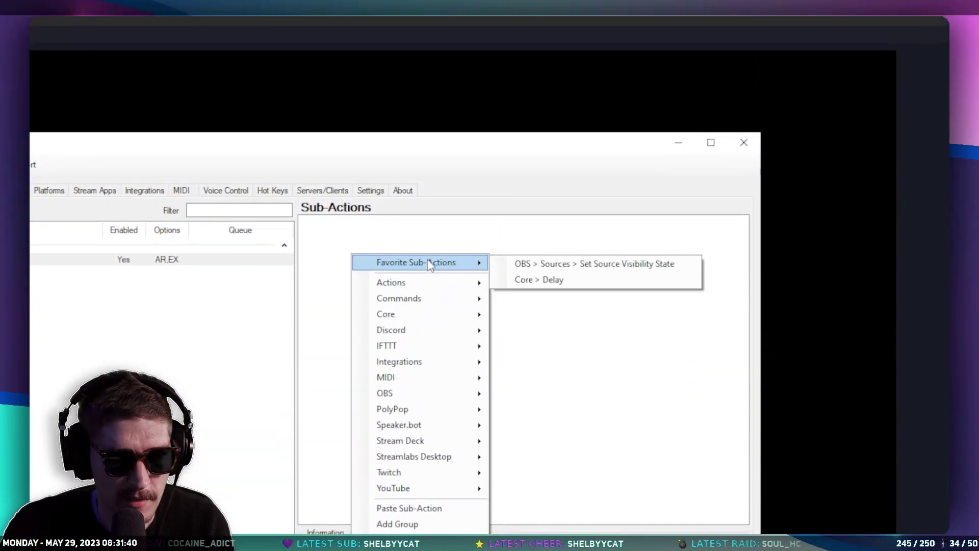
pyautogui.click(565, 265)
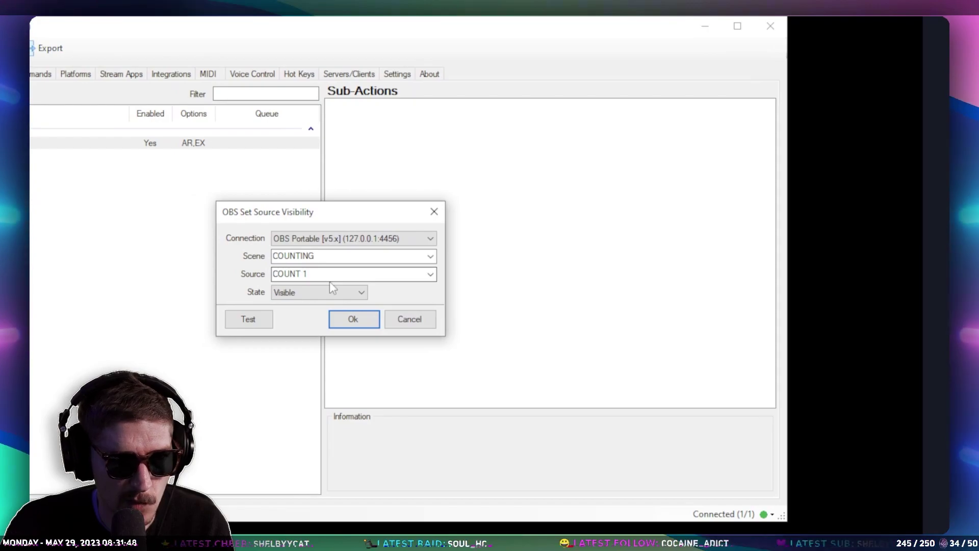
pyautogui.click(354, 307)
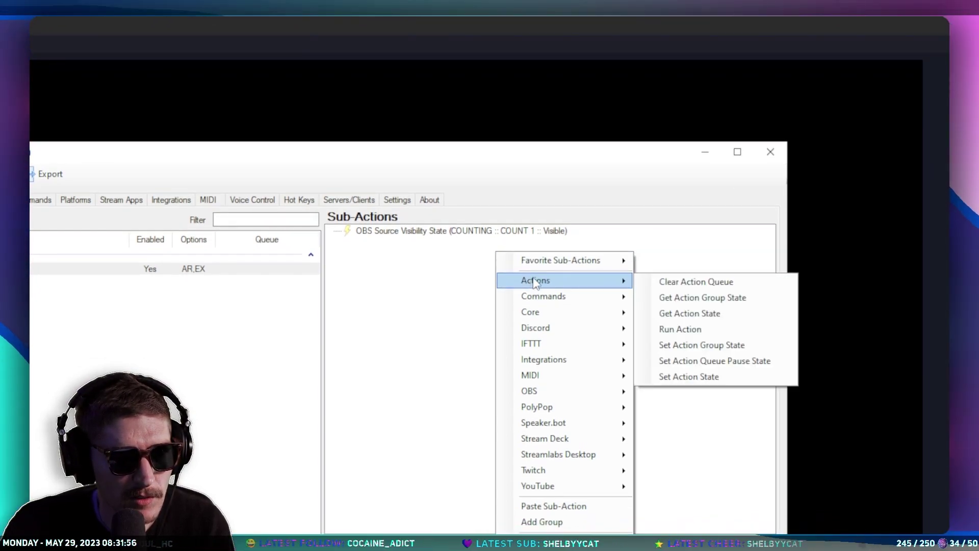
# Add a Core Delay sub-action of 500 ms after the visibility sub-action.
pyautogui.moveTo(586, 260)
pyautogui.click(678, 275)
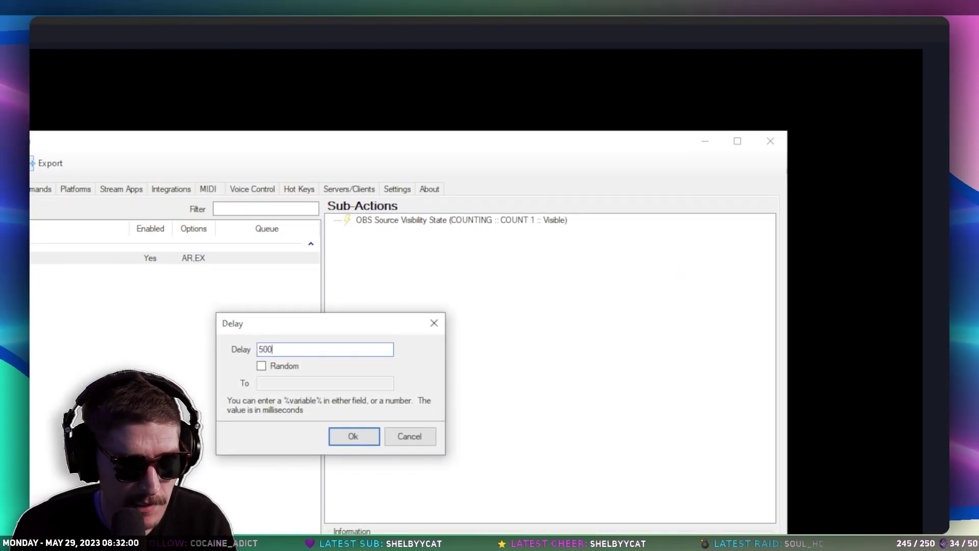
pyautogui.press('Return')
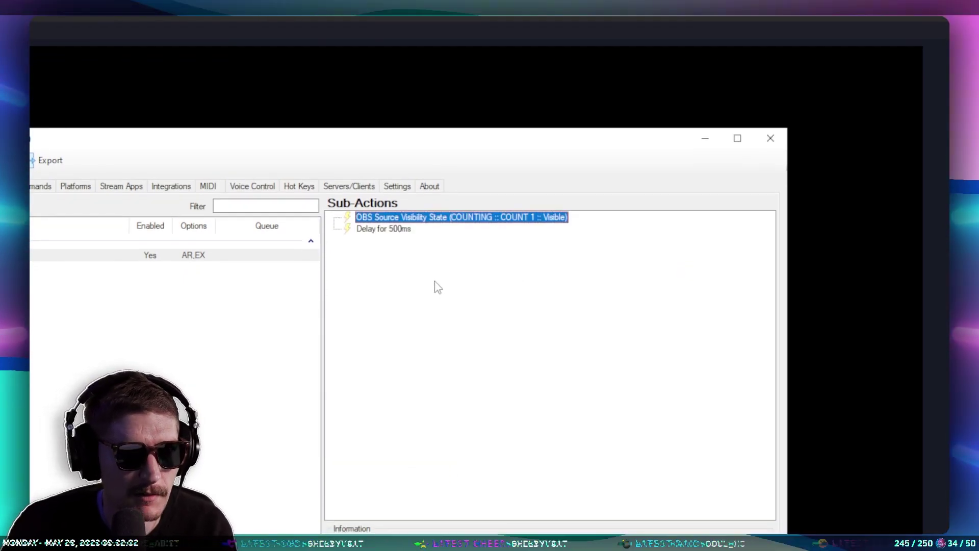
# Duplicate the visibility sub-action in COUNT 1 and set the copy's state to Hidden.
pyautogui.rightClick(458, 218)
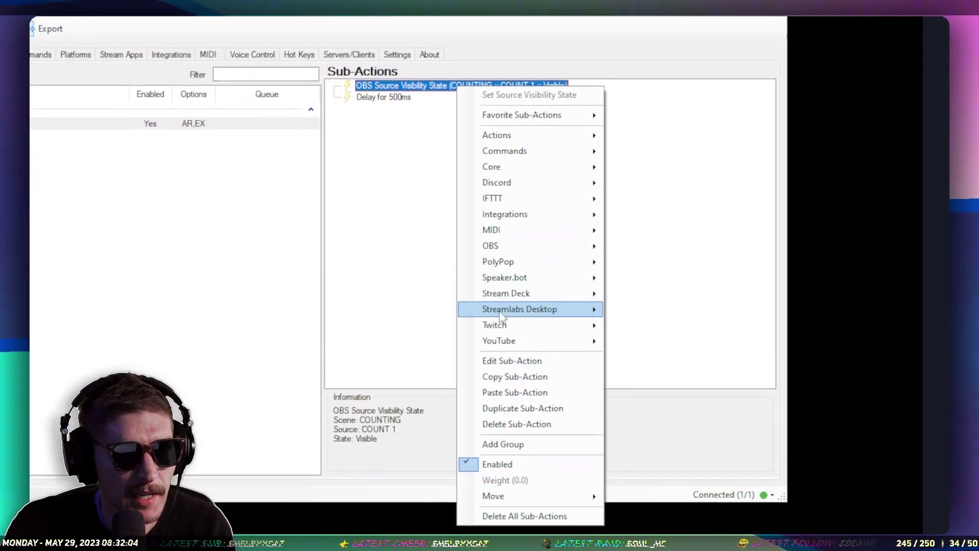
pyautogui.click(522, 408)
pyautogui.doubleClick(503, 108)
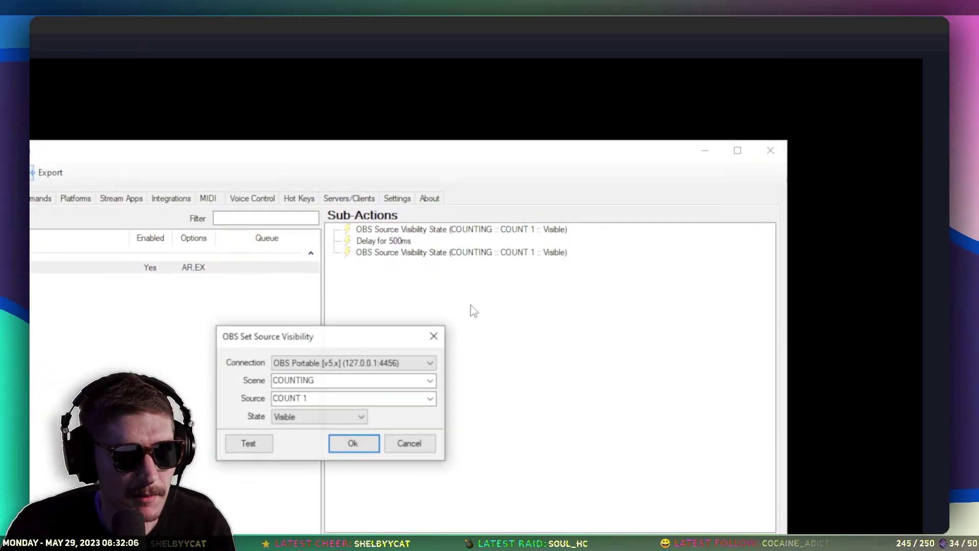
pyautogui.click(333, 417)
pyautogui.click(316, 437)
pyautogui.click(353, 443)
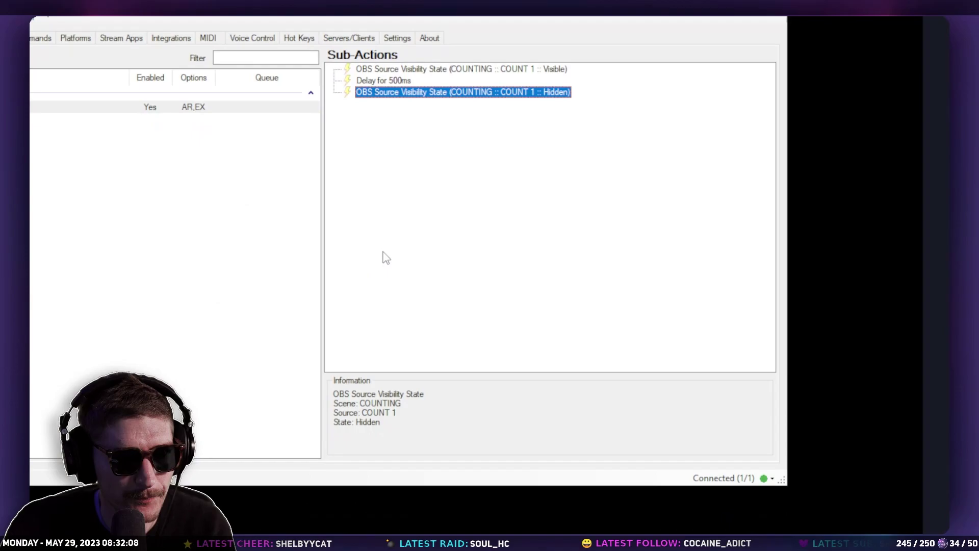
# Add a Set Action State sub-action for COUNT 1 with state Enabled, and duplicate that sub-action.
pyautogui.rightClick(447, 150)
pyautogui.moveTo(482, 172)
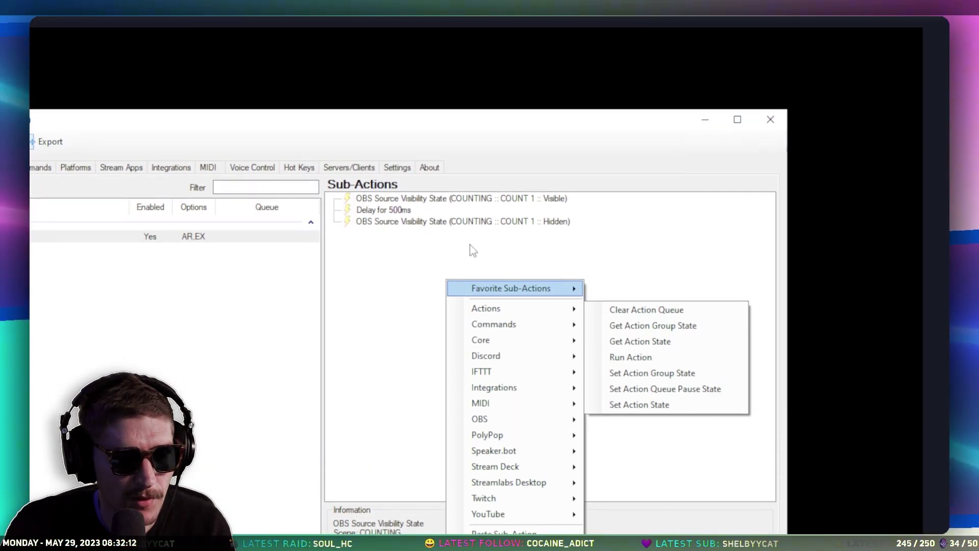
pyautogui.click(473, 228)
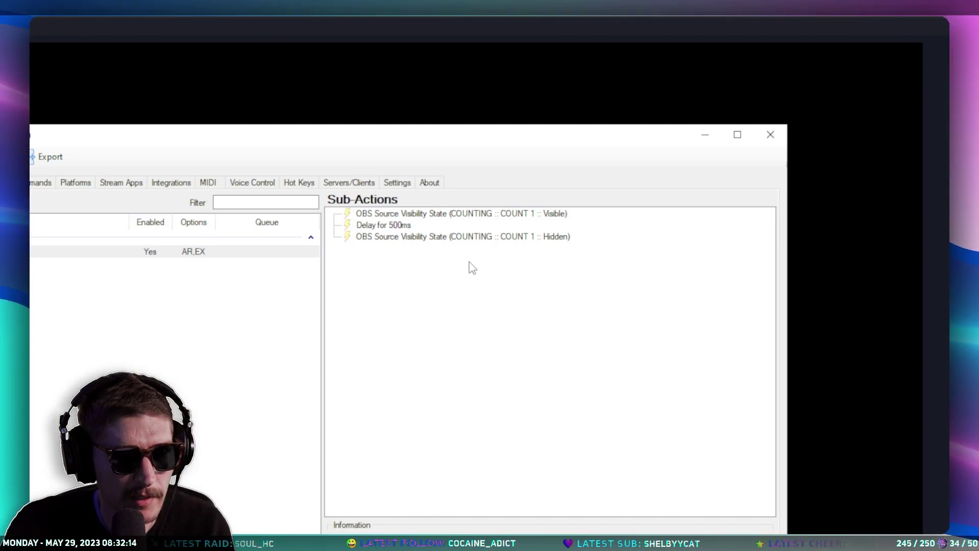
pyautogui.moveTo(510, 290)
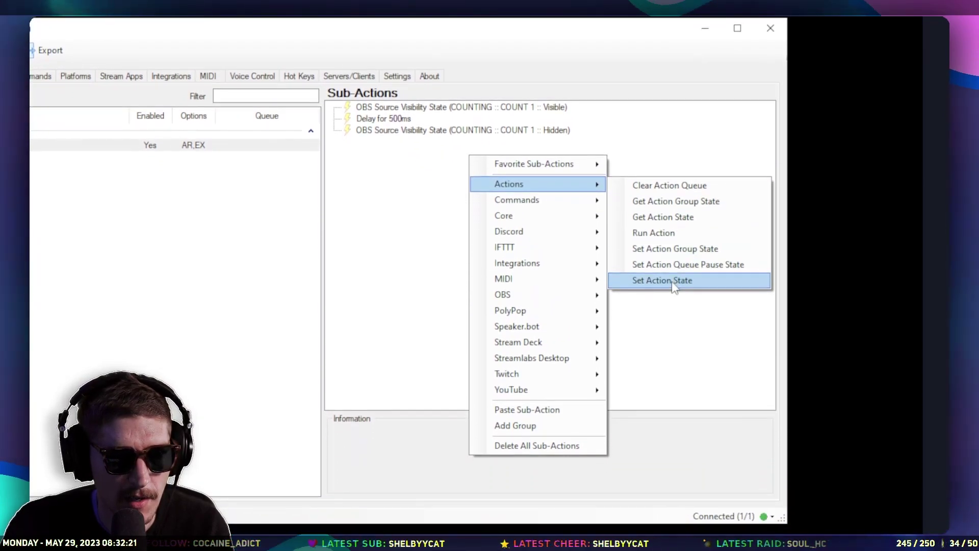
pyautogui.click(669, 356)
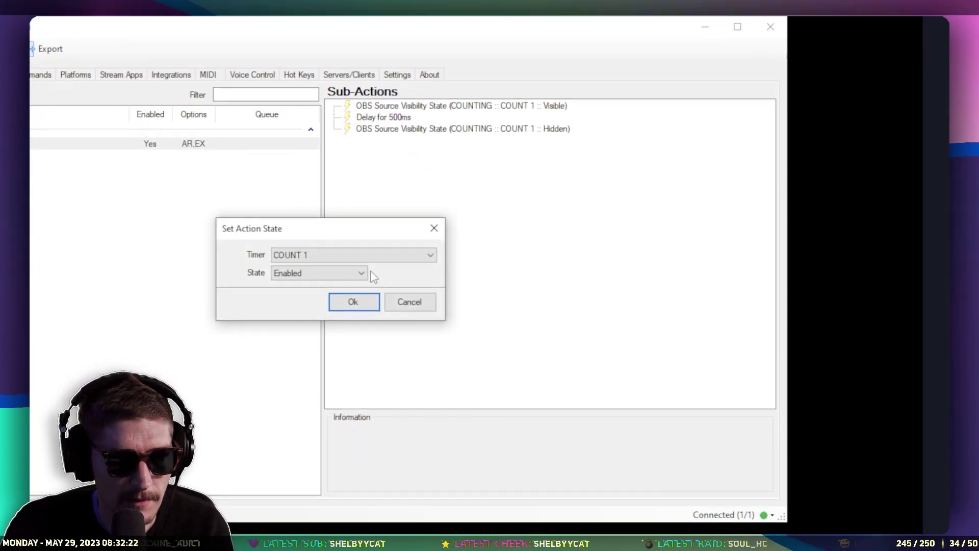
pyautogui.click(353, 301)
pyautogui.rightClick(413, 141)
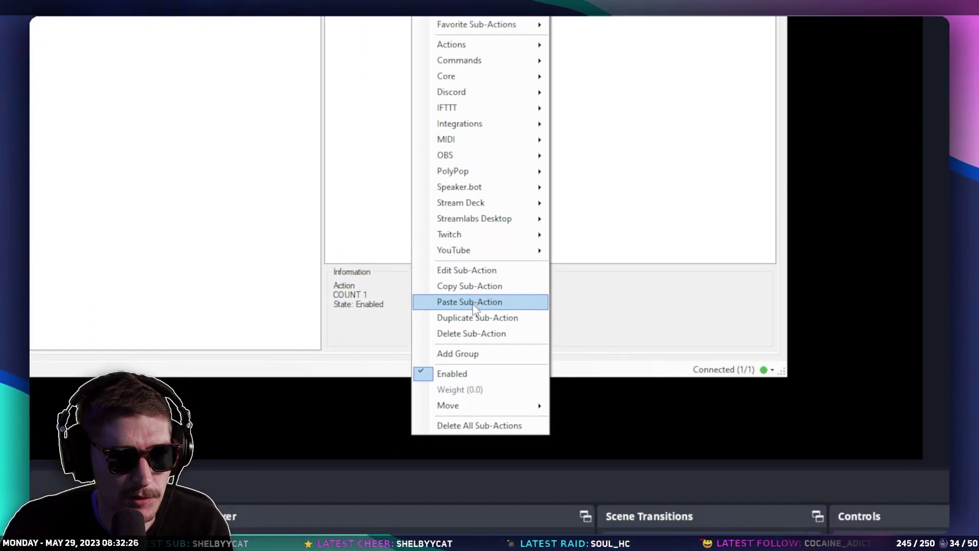
pyautogui.click(477, 314)
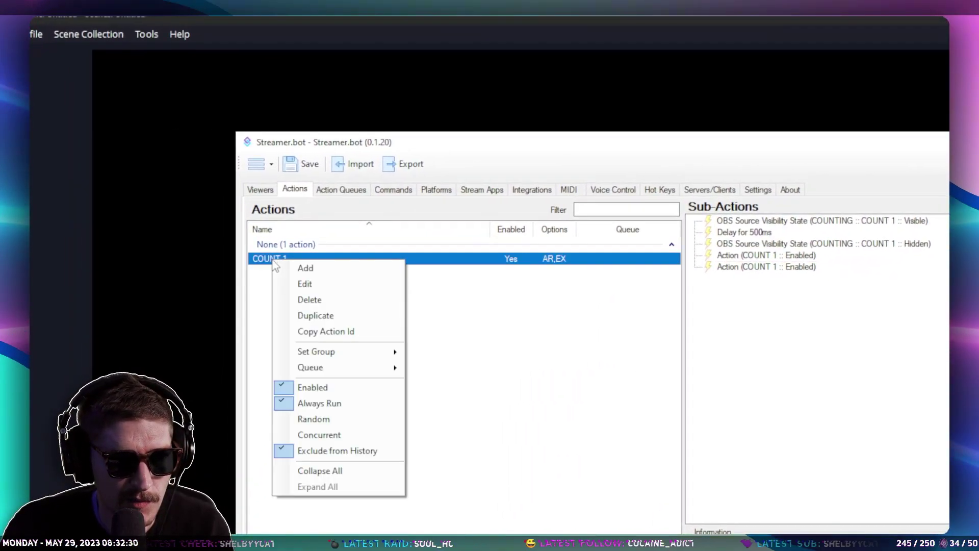
# Duplicate the COUNT 1 action until there are three copies of it.
pyautogui.click(315, 315)
pyautogui.rightClick(290, 273)
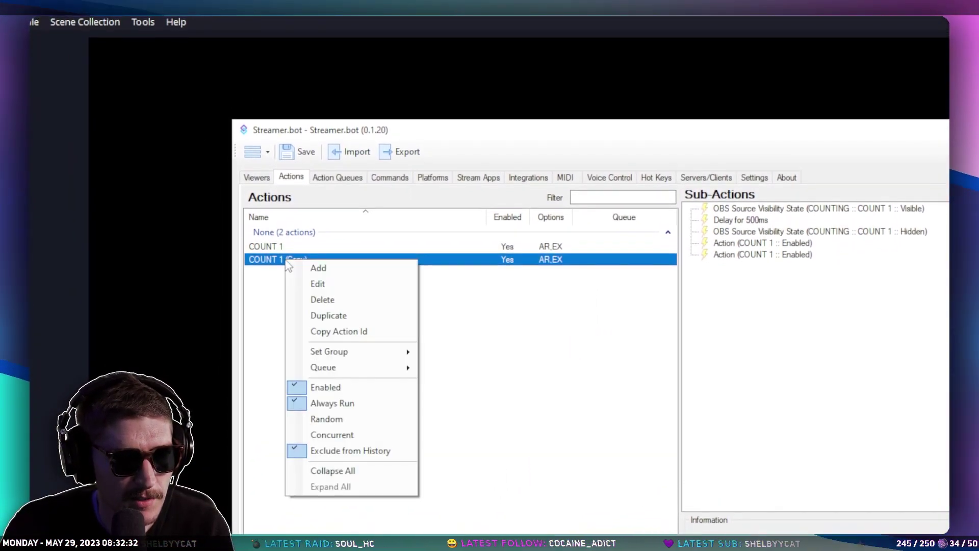
pyautogui.click(324, 316)
pyautogui.rightClick(298, 274)
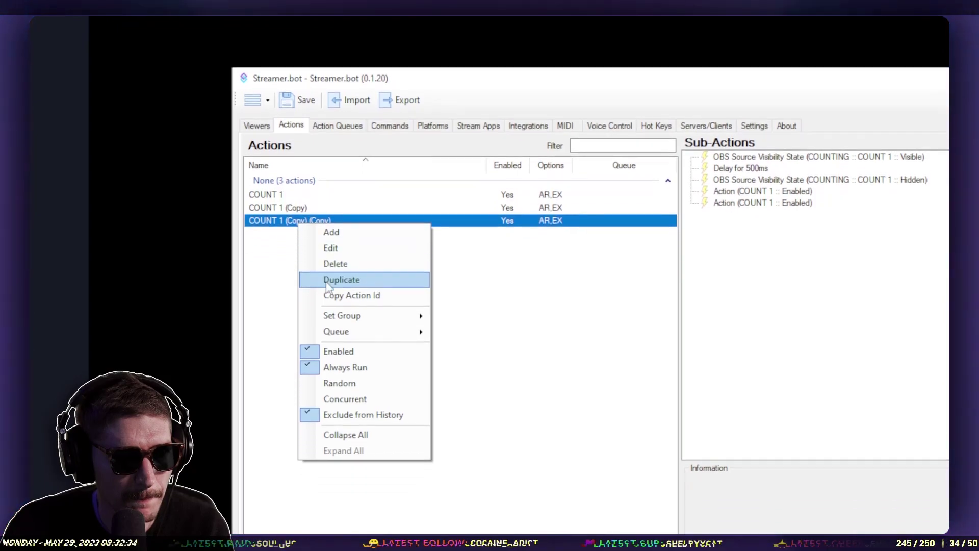
pyautogui.click(327, 279)
# Rename the COUNT 1 (Copy) action as COUNT 2.
pyautogui.doubleClick(278, 208)
pyautogui.click(701, 273)
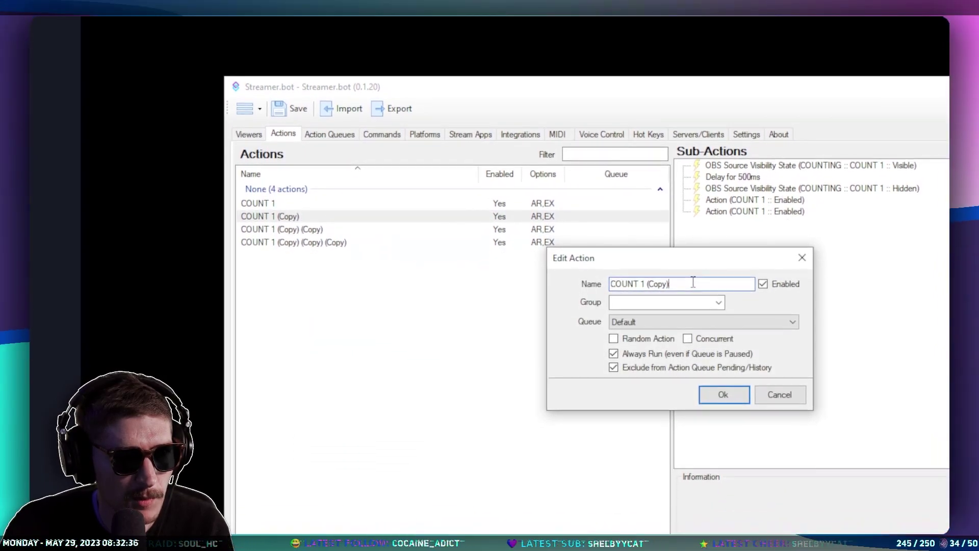
pyautogui.write('2')
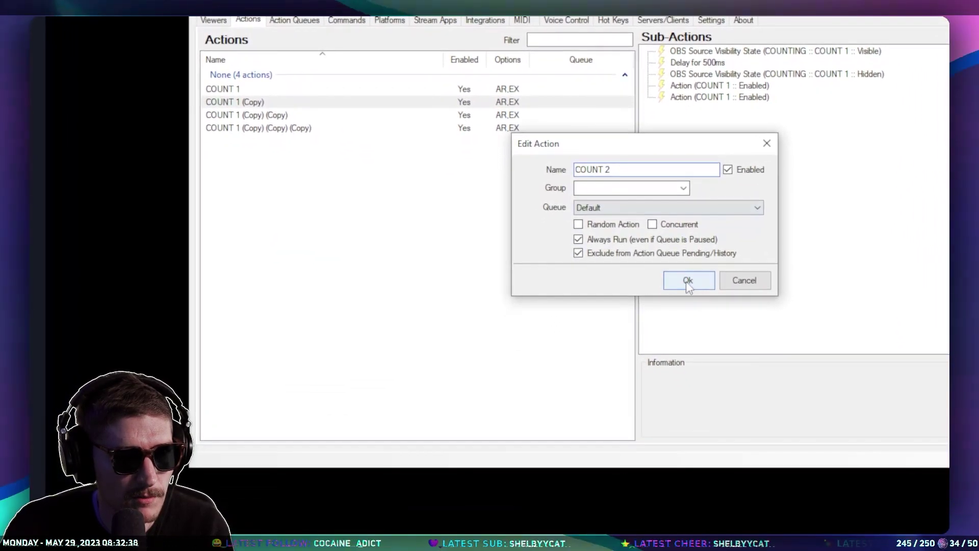
pyautogui.click(724, 394)
pyautogui.click(260, 212)
# Rename the COUNT 1 (Copy) (Copy) action as COUNT 3.
pyautogui.doubleClick(300, 263)
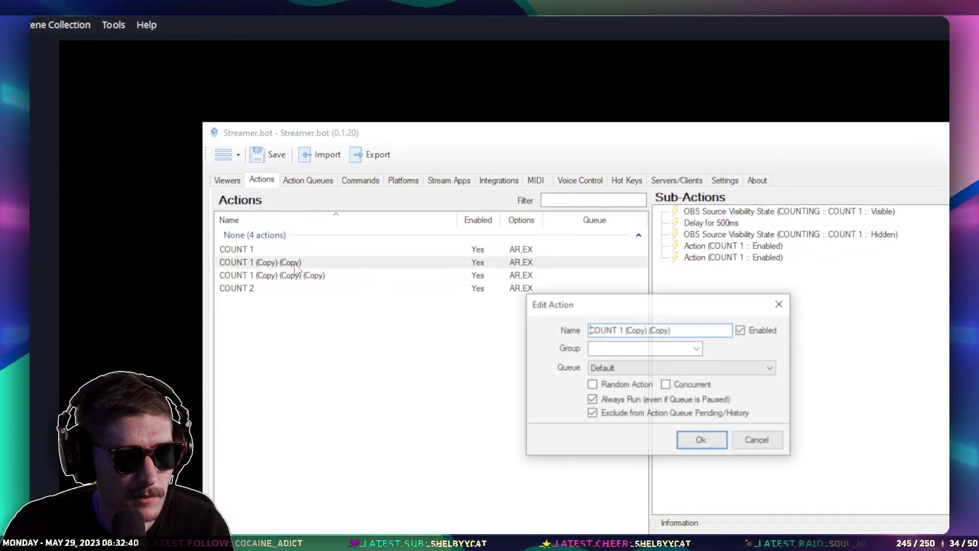
pyautogui.moveTo(674, 329); pyautogui.dragTo(652, 332)
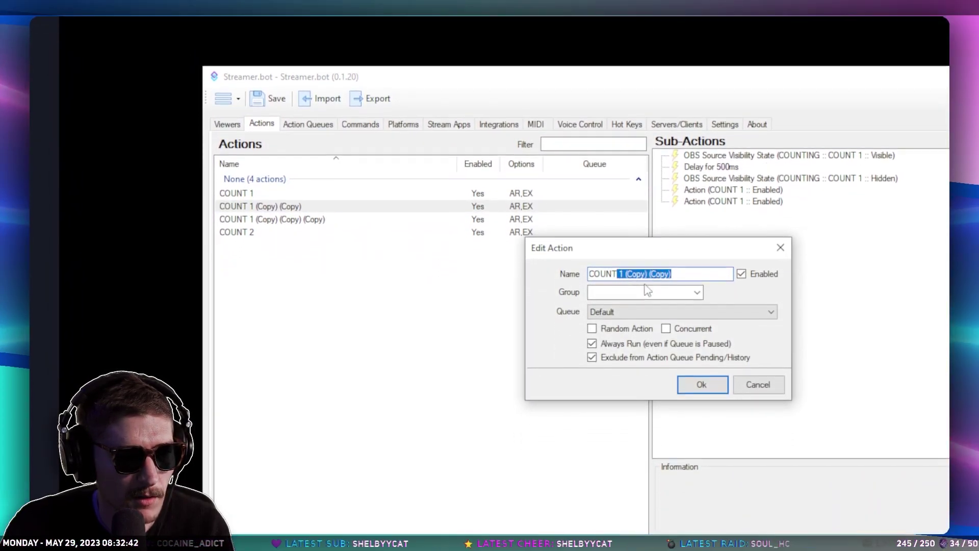
pyautogui.write('3')
pyautogui.click(702, 384)
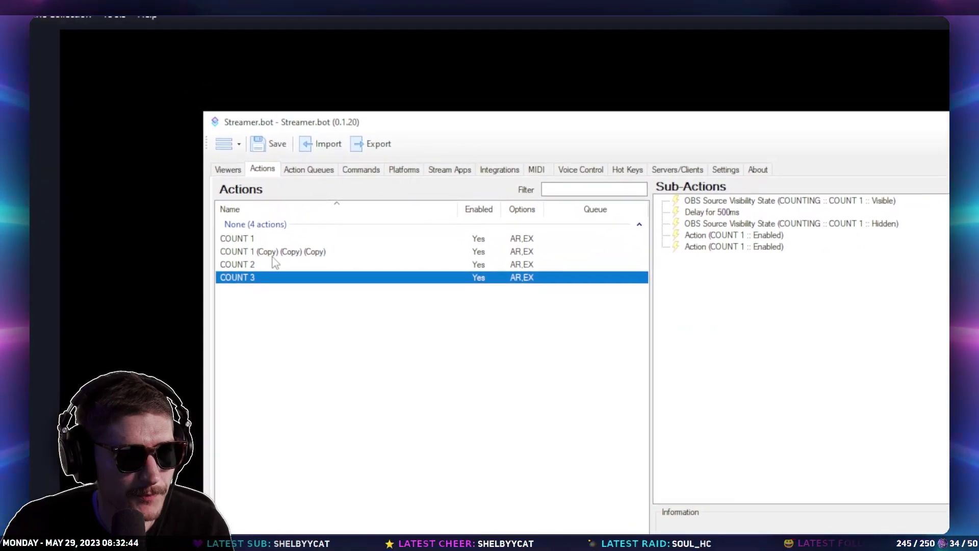
# Rename the COUNT 1 (Copy) (Copy) (Copy) action as COUNT 4.
pyautogui.doubleClick(272, 252)
pyautogui.moveTo(695, 318); pyautogui.dragTo(652, 318)
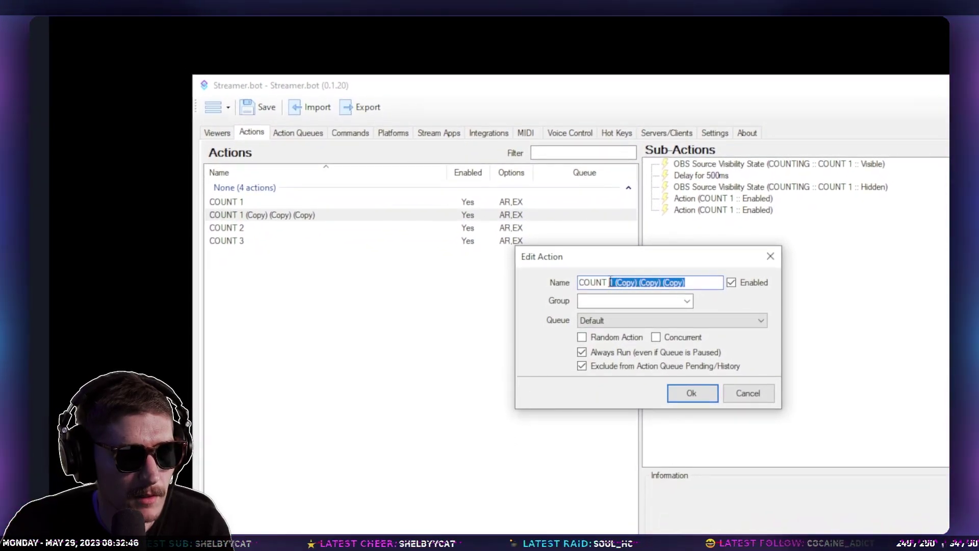
pyautogui.write('4')
pyautogui.click(692, 392)
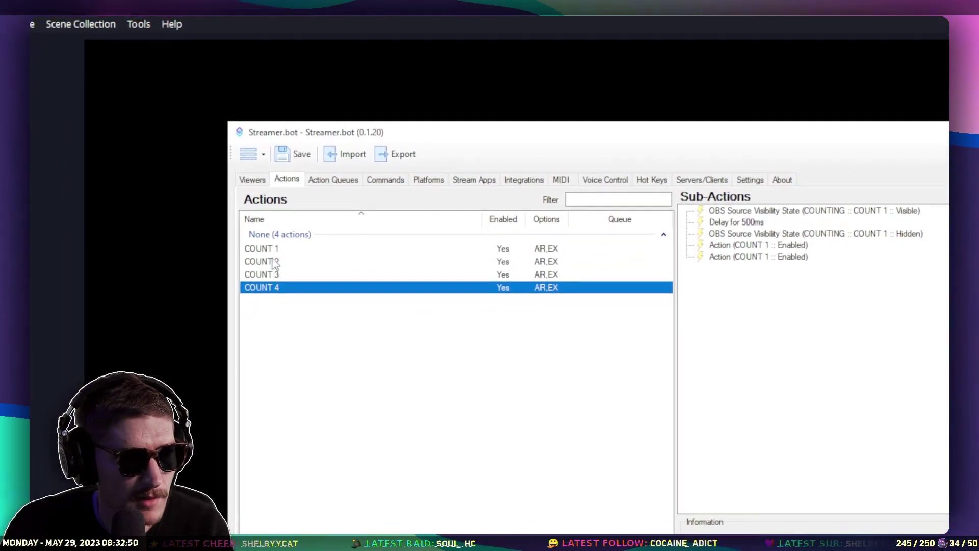
# Set the source of both OBS visibility sub-actions in the COUNT 2 action to COUNT 1 2.
pyautogui.click(275, 262)
pyautogui.doubleClick(834, 211)
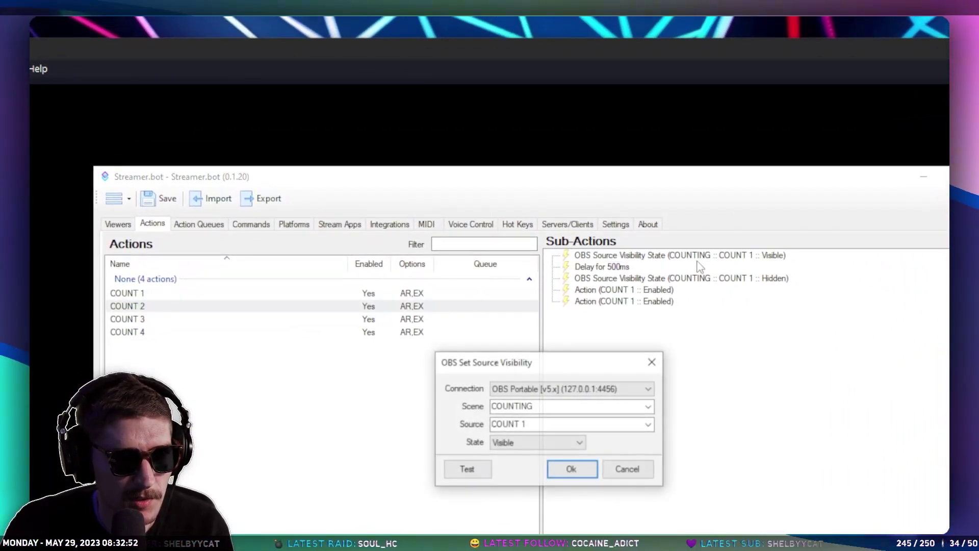
pyautogui.click(648, 424)
pyautogui.click(504, 441)
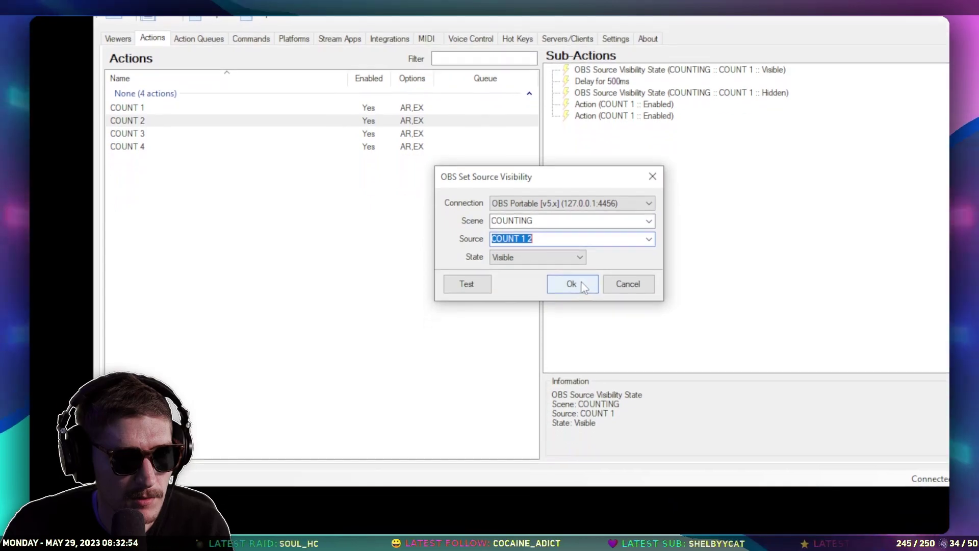
pyautogui.click(571, 283)
pyautogui.doubleClick(724, 92)
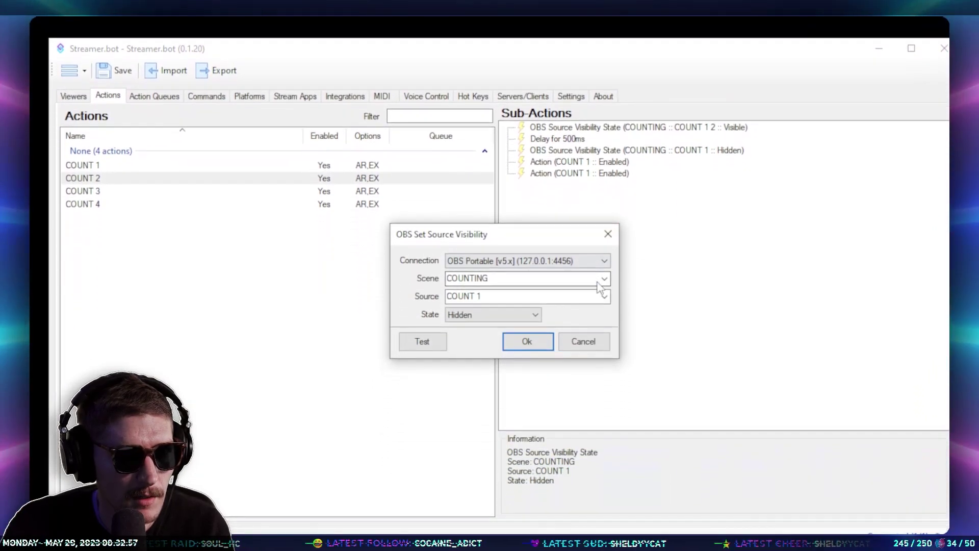
pyautogui.click(607, 289)
pyautogui.click(604, 297)
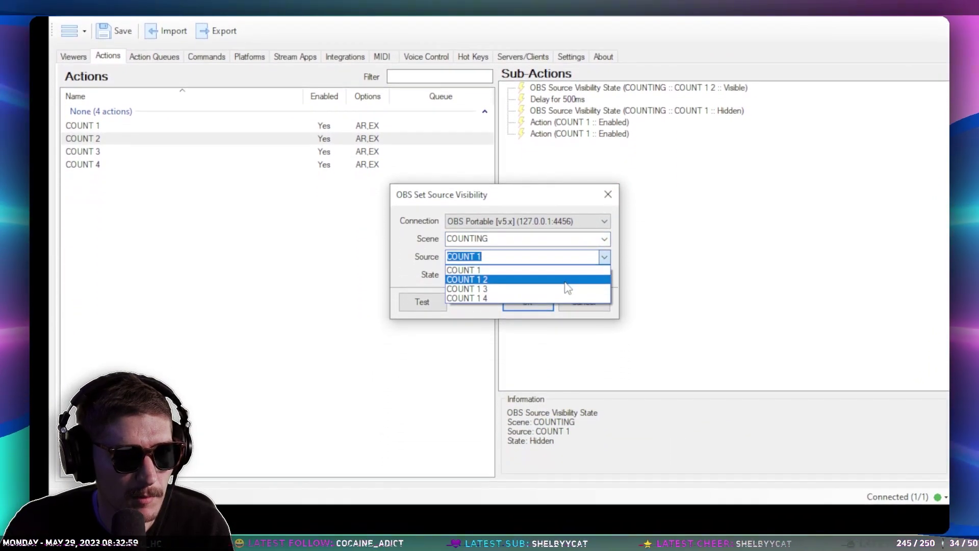
pyautogui.click(568, 316)
pyautogui.click(543, 288)
# Set the source of both OBS visibility sub-actions in the COUNT 3 action to COUNT 1 3.
pyautogui.click(192, 135)
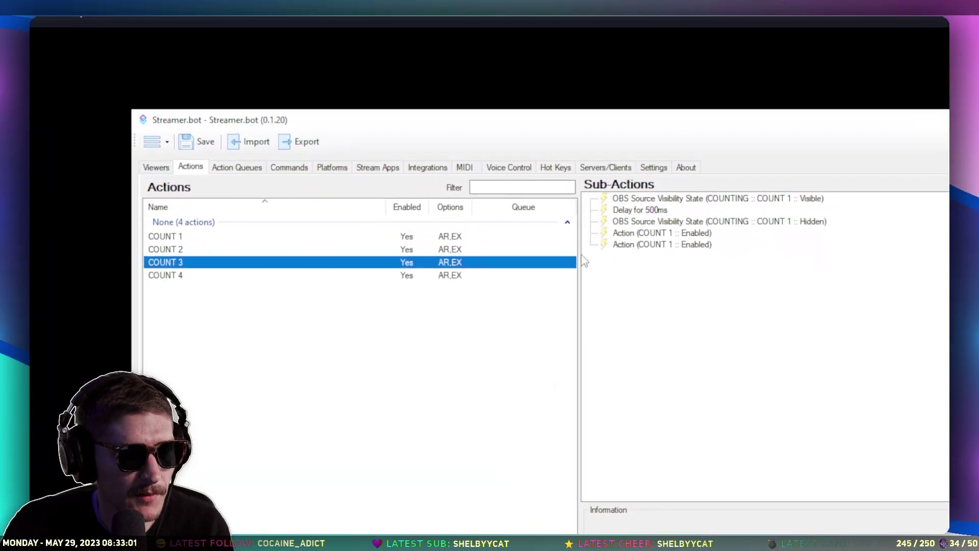
pyautogui.doubleClick(701, 253)
pyautogui.click(615, 421)
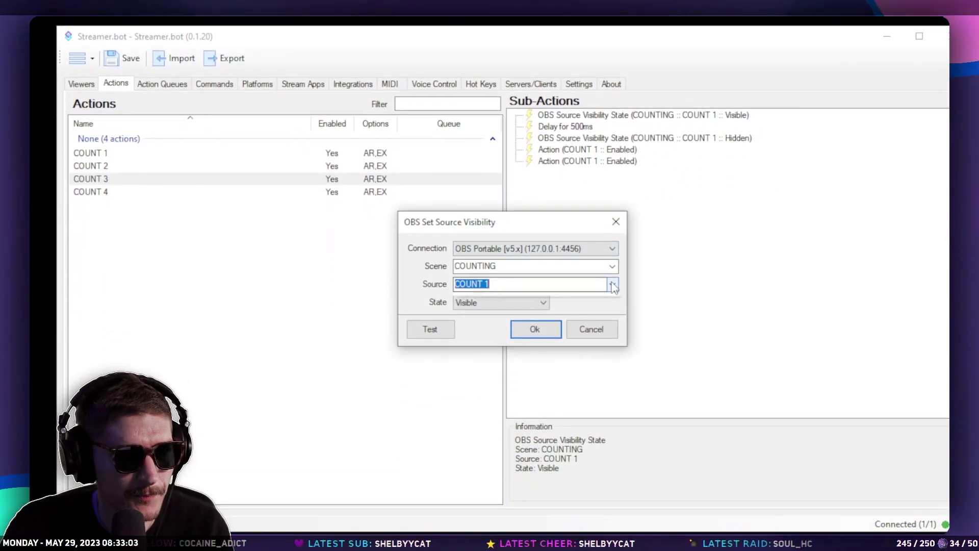
pyautogui.click(590, 289)
pyautogui.click(536, 304)
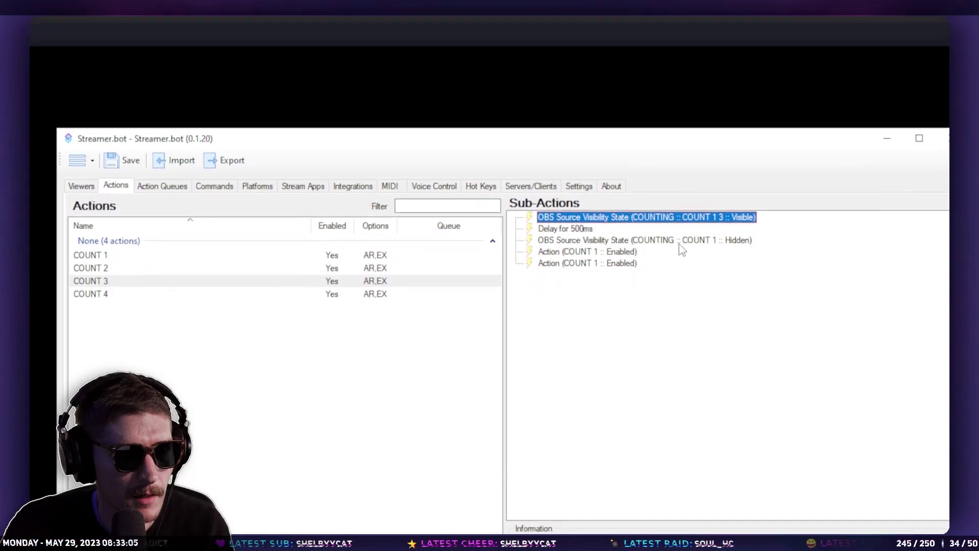
pyautogui.doubleClick(681, 260)
pyautogui.click(612, 402)
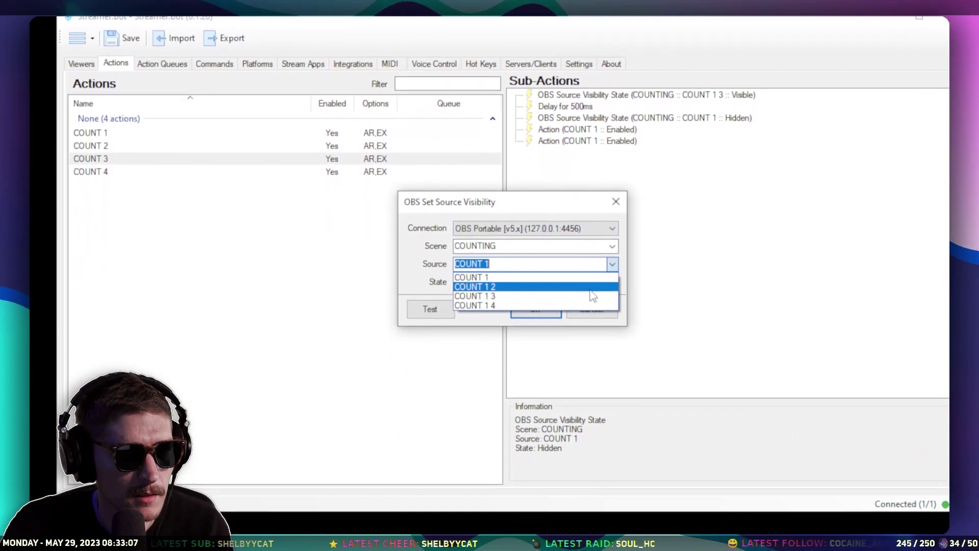
pyautogui.click(560, 437)
pyautogui.click(556, 287)
# Set the source of both OBS visibility sub-actions in the COUNT 4 action to COUNT 1 4.
pyautogui.click(249, 149)
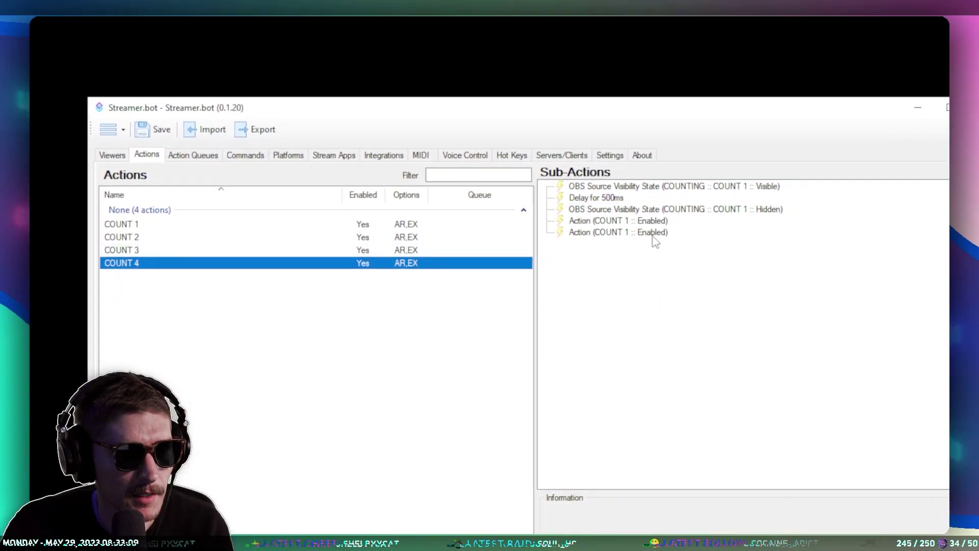
pyautogui.click(697, 76)
pyautogui.doubleClick(700, 256)
pyautogui.click(616, 425)
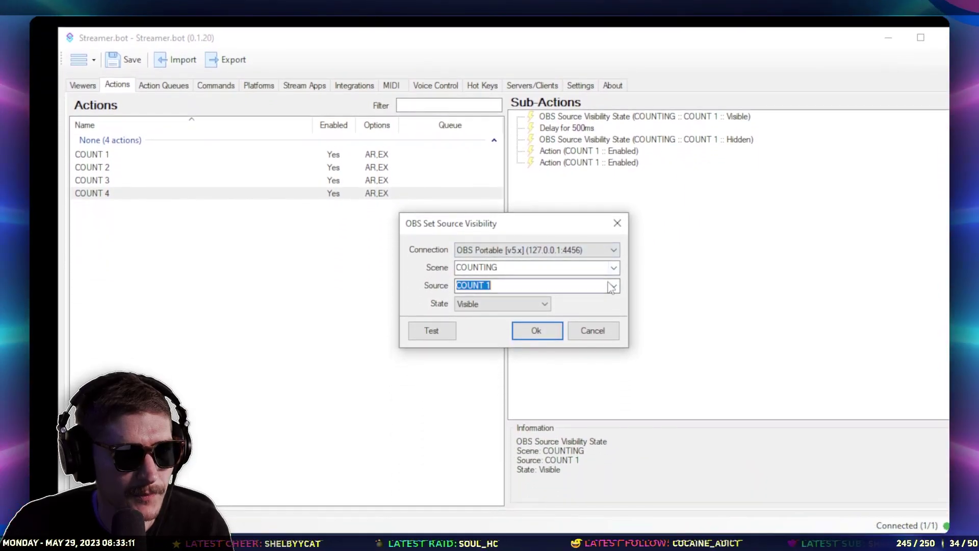
pyautogui.click(615, 272)
pyautogui.click(510, 312)
pyautogui.click(536, 316)
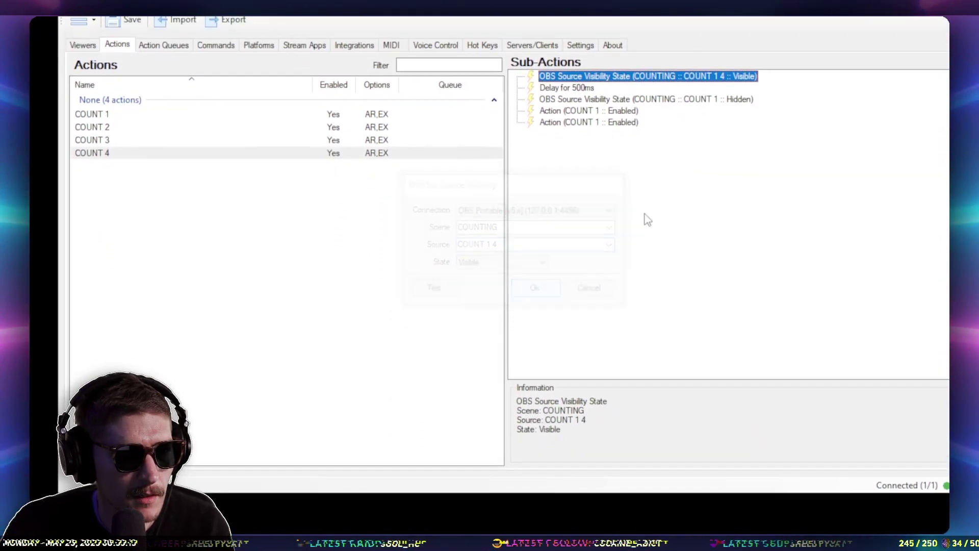
pyautogui.click(742, 126)
pyautogui.doubleClick(699, 256)
pyautogui.click(571, 396)
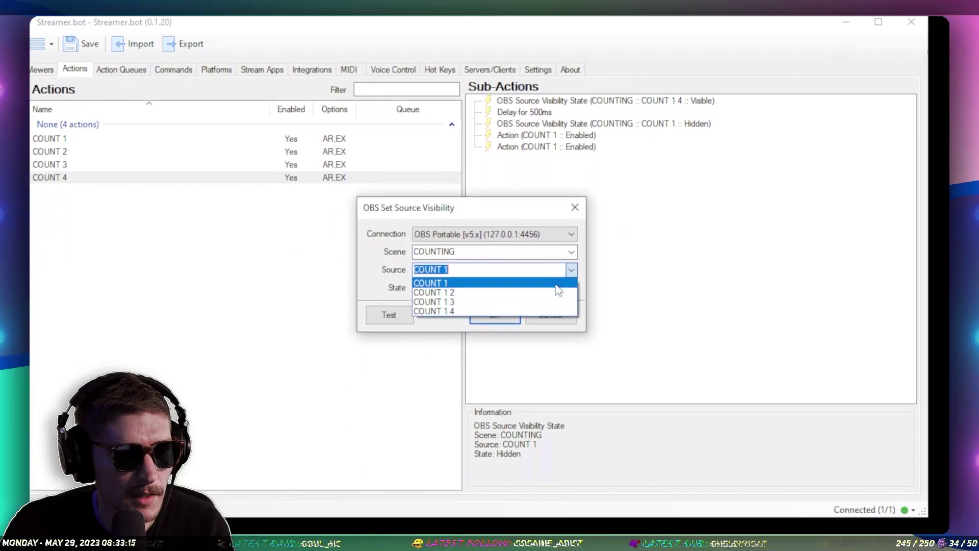
pyautogui.click(525, 283)
pyautogui.click(497, 286)
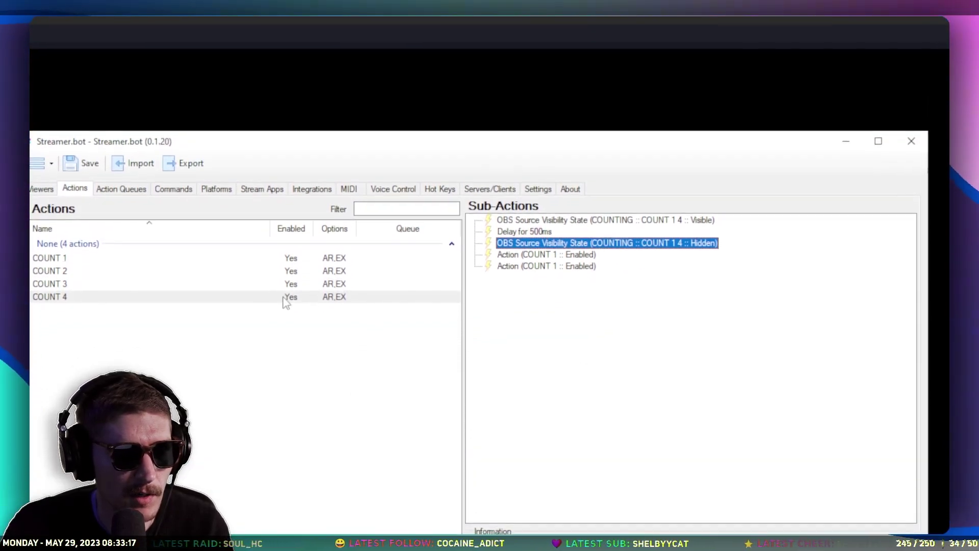
# Set the state of the first Set Action State sub-action in the COUNT 1 action to Disabled.
pyautogui.click(242, 251)
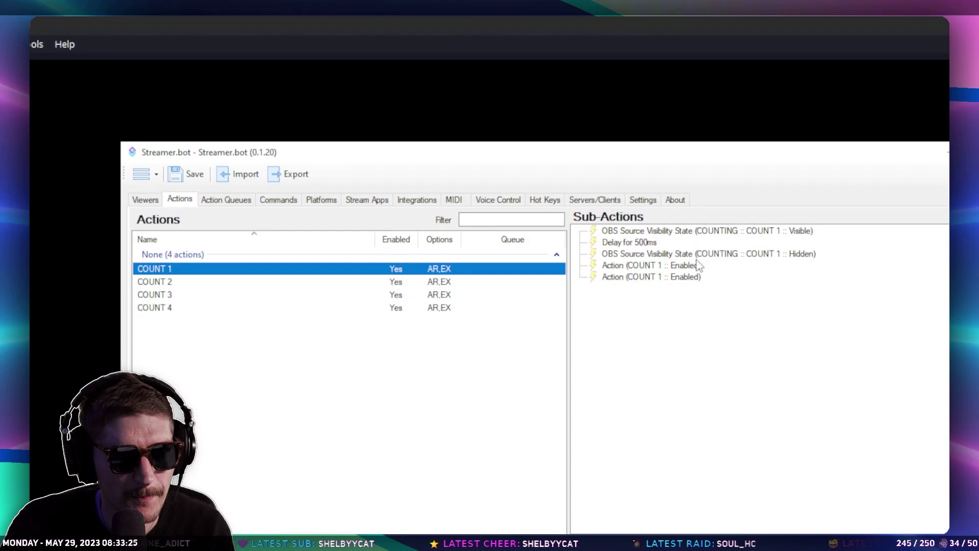
pyautogui.doubleClick(693, 269)
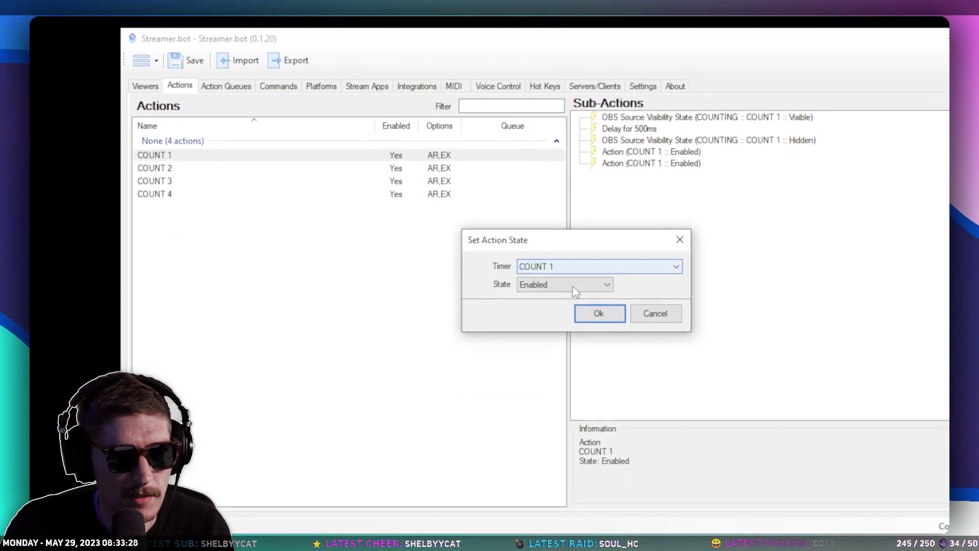
pyautogui.click(574, 285)
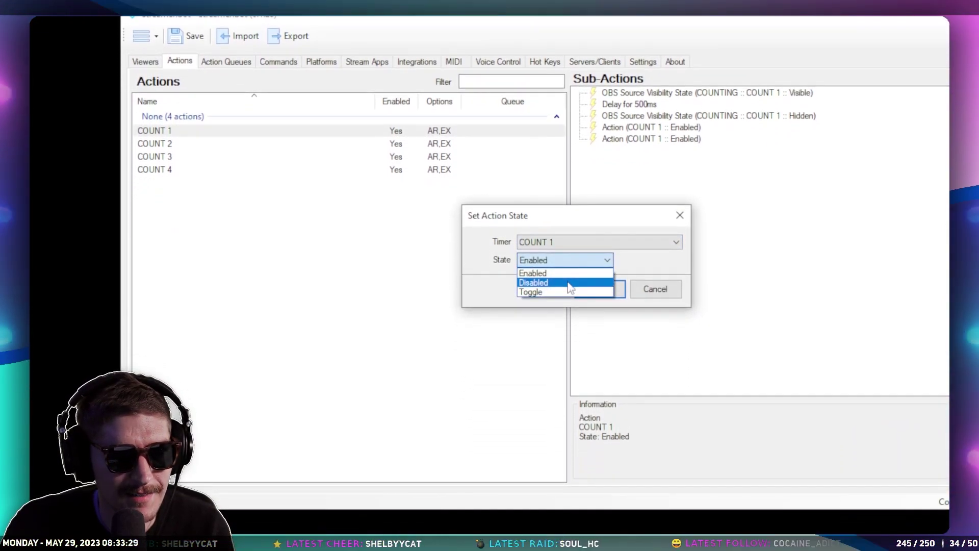
pyautogui.click(561, 305)
pyautogui.click(594, 296)
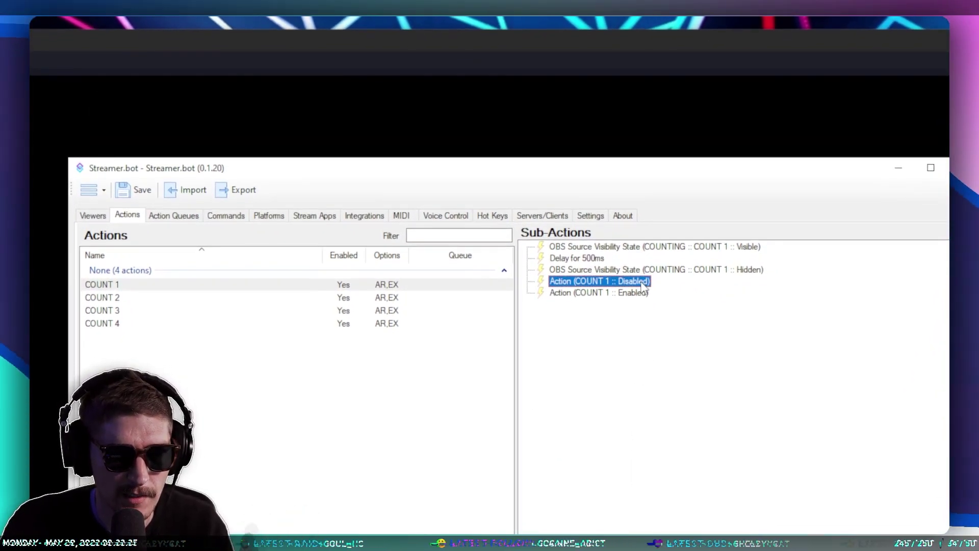
# Set the second Set Action State sub-action in the COUNT 1 action to target COUNT 2 with state Enabled.
pyautogui.doubleClick(637, 282)
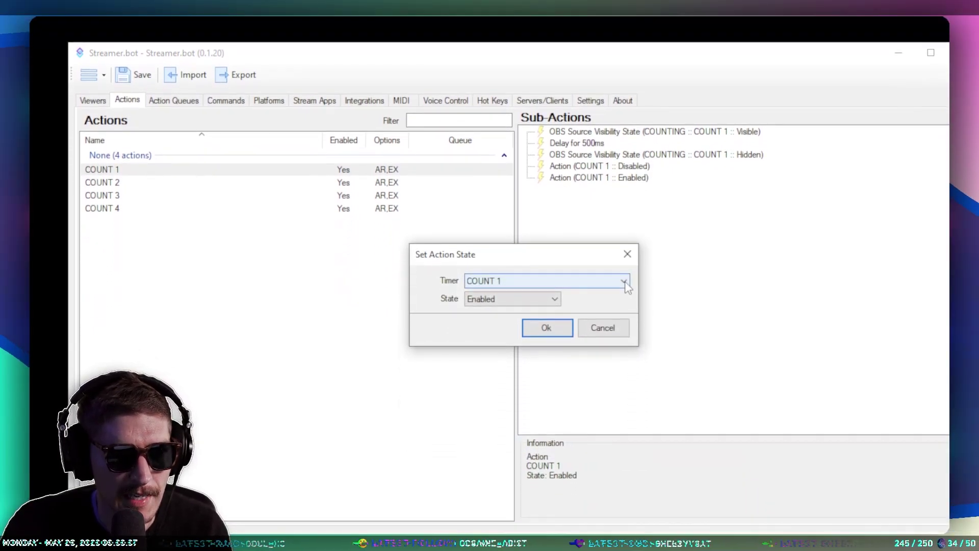
pyautogui.click(622, 260)
pyautogui.click(595, 289)
pyautogui.click(556, 306)
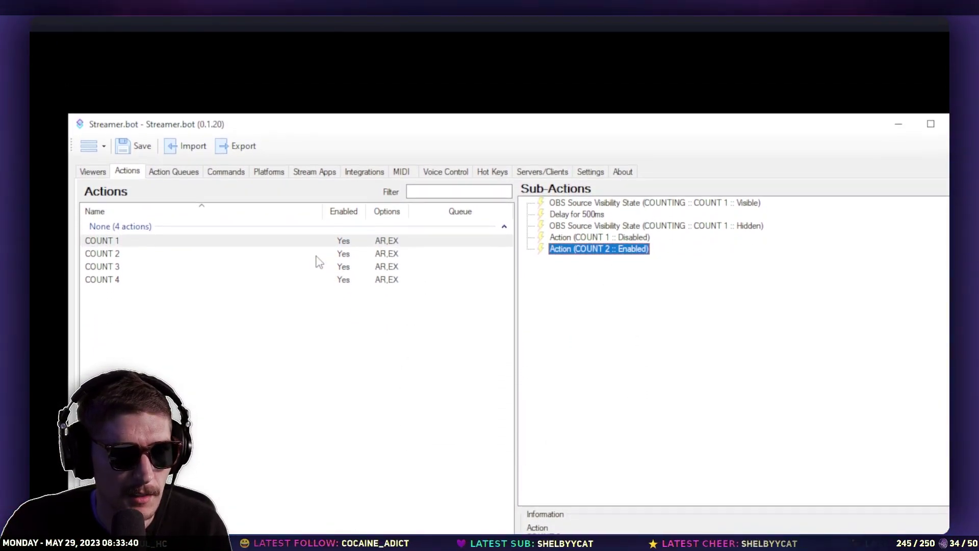
# Set the first Set Action State sub-action in the COUNT 2 action to target COUNT 2 with state Disabled.
pyautogui.click(316, 255)
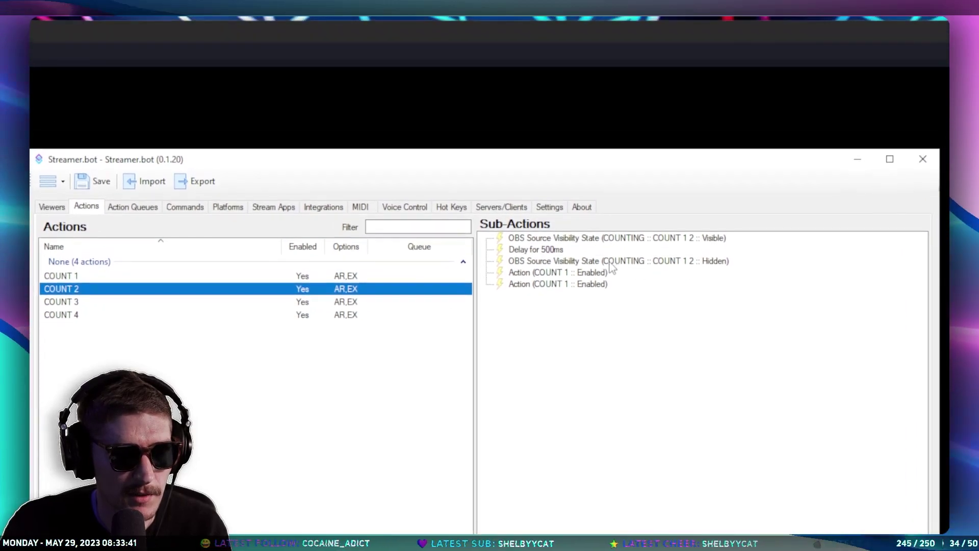
pyautogui.doubleClick(627, 249)
pyautogui.click(555, 312)
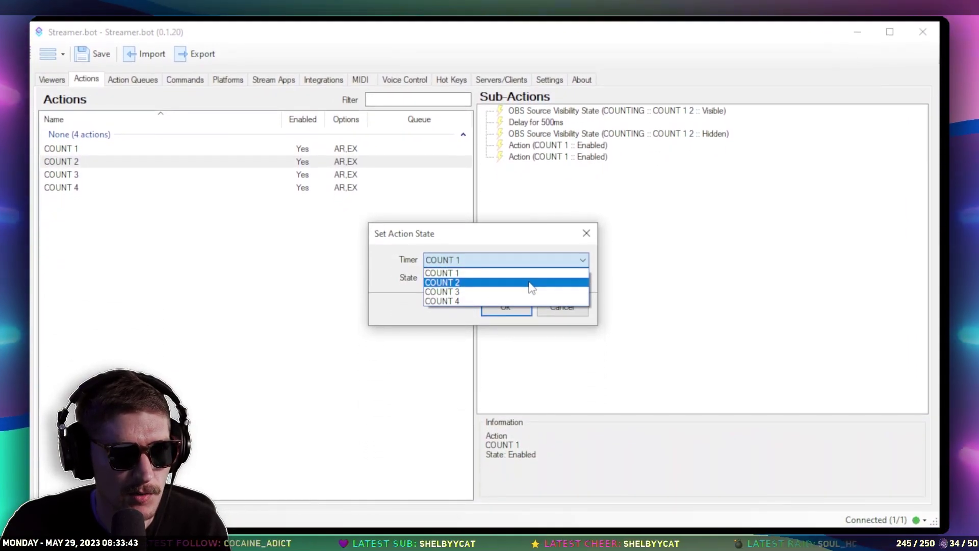
pyautogui.click(459, 295)
pyautogui.click(504, 301)
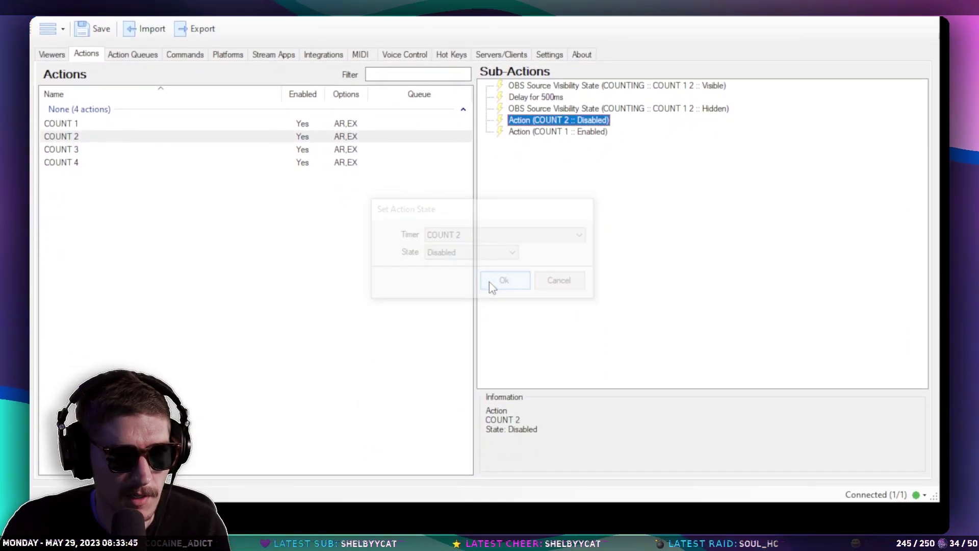
# Set the second Set Action State sub-action in the COUNT 2 action to target COUNT 3 with state Enabled.
pyautogui.click(587, 151)
pyautogui.doubleClick(588, 264)
pyautogui.click(530, 366)
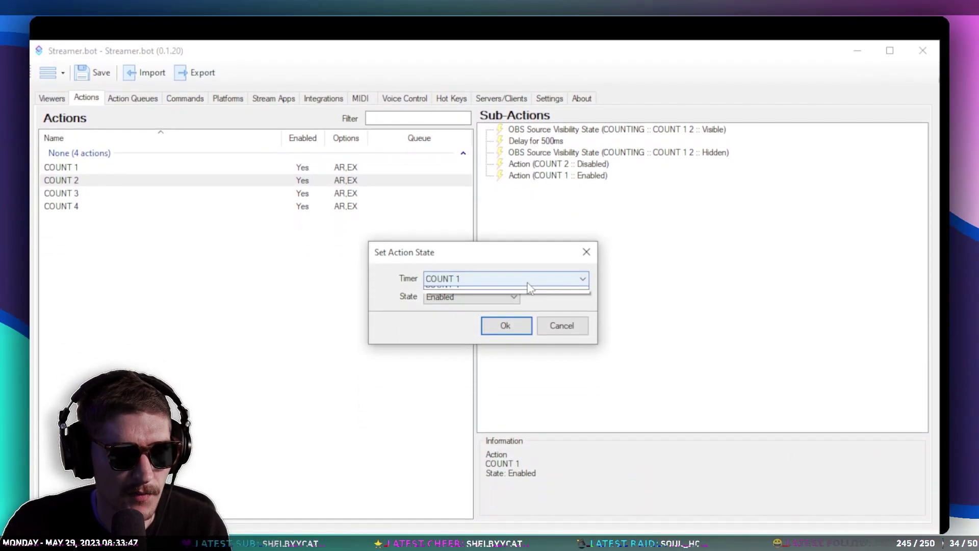
pyautogui.click(521, 398)
pyautogui.click(505, 299)
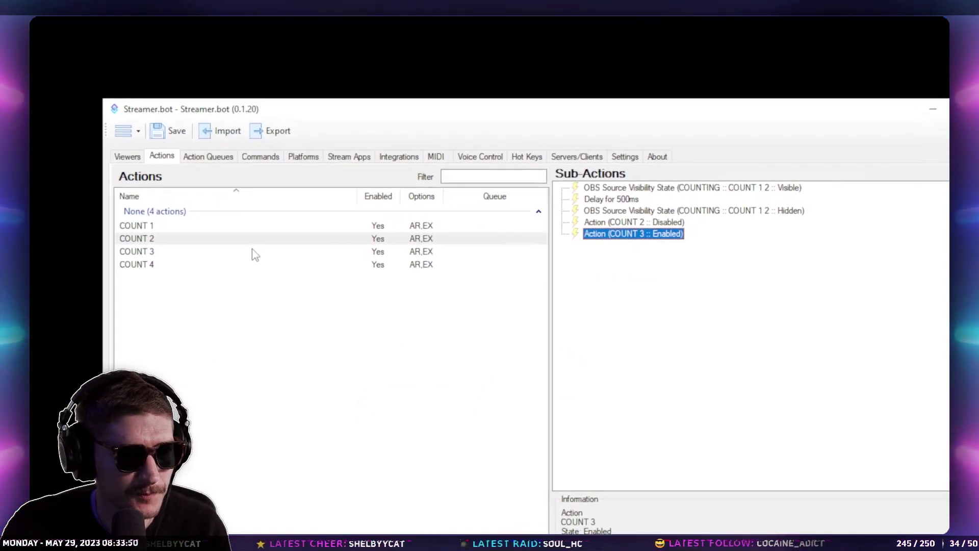
# Set the first Set Action State sub-action in the COUNT 3 action to target COUNT 3 with state Disabled.
pyautogui.click(384, 148)
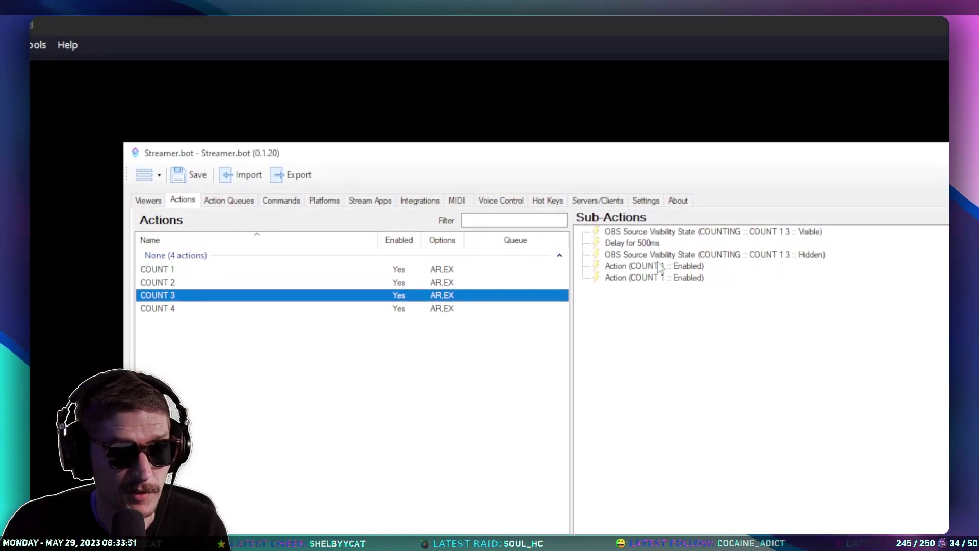
pyautogui.doubleClick(564, 127)
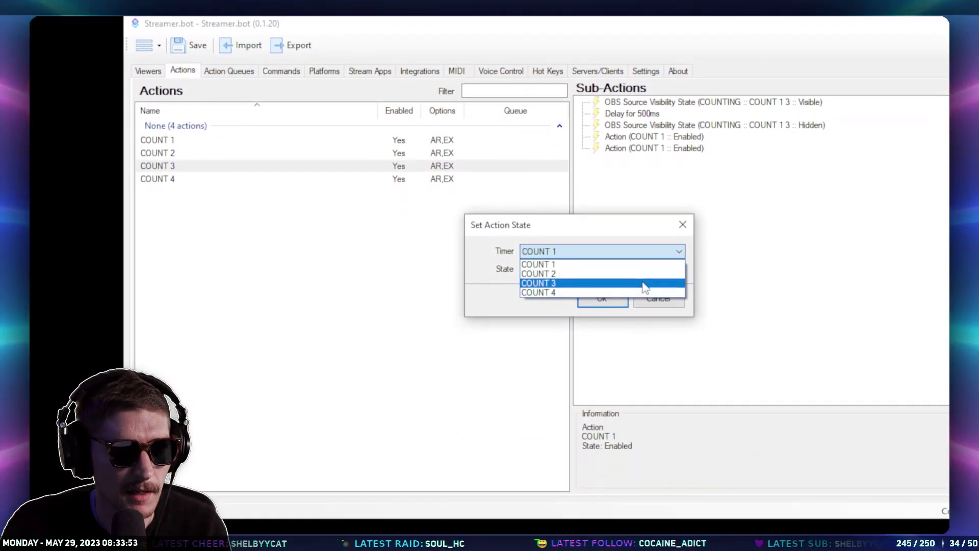
pyautogui.click(653, 306)
pyautogui.click(603, 322)
pyautogui.doubleClick(688, 256)
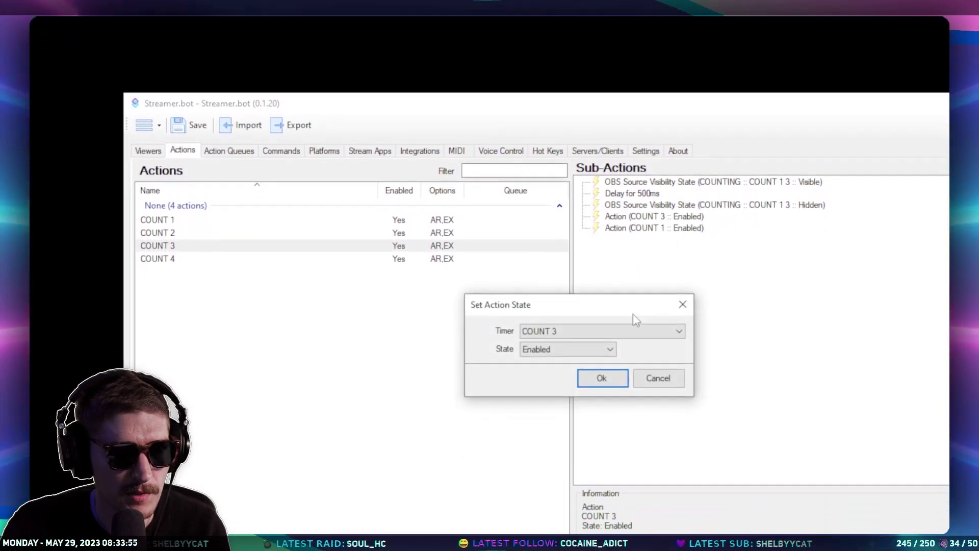
pyautogui.click(568, 389)
pyautogui.click(546, 408)
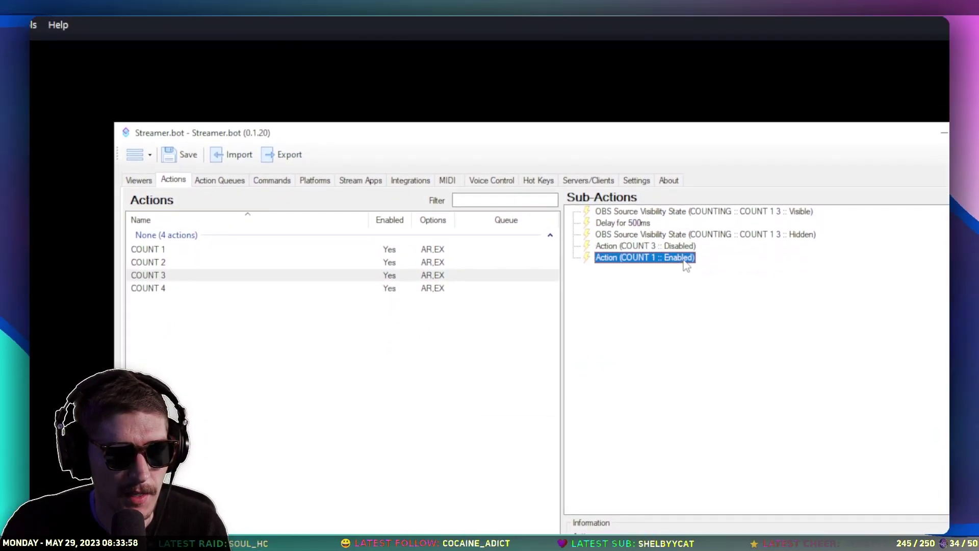
# Set the second Set Action State sub-action in the COUNT 3 action to target COUNT 4 with state Enabled.
pyautogui.doubleClick(685, 260)
pyautogui.click(662, 279)
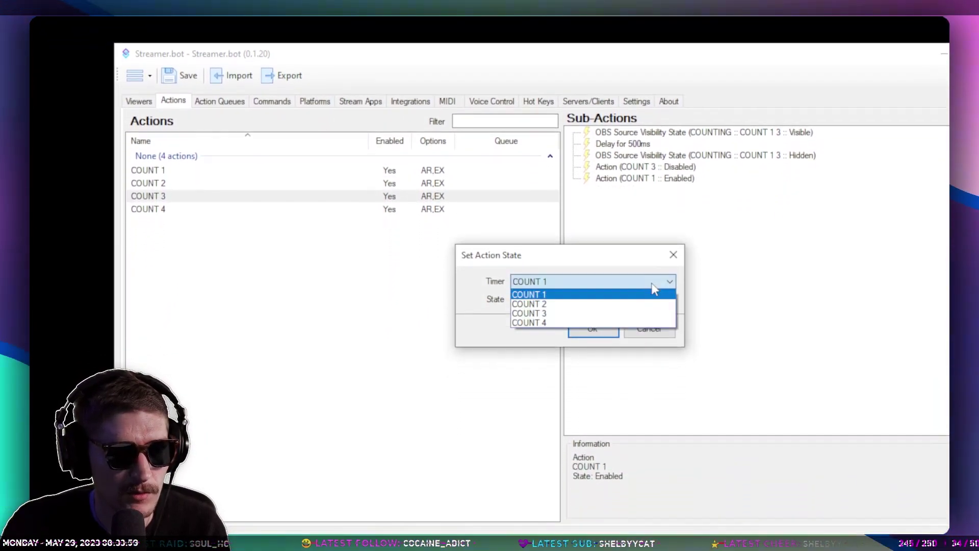
pyautogui.click(591, 278)
pyautogui.click(592, 289)
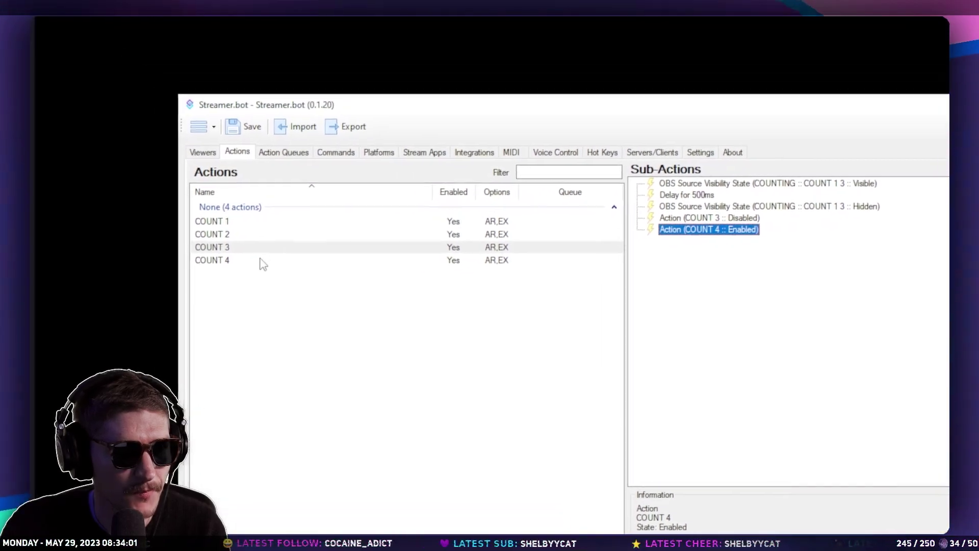
# In the COUNT 4 action, set the first Set Action State sub-action to disable COUNT 4 and the second to enable COUNT 1.
pyautogui.click(263, 262)
pyautogui.doubleClick(693, 218)
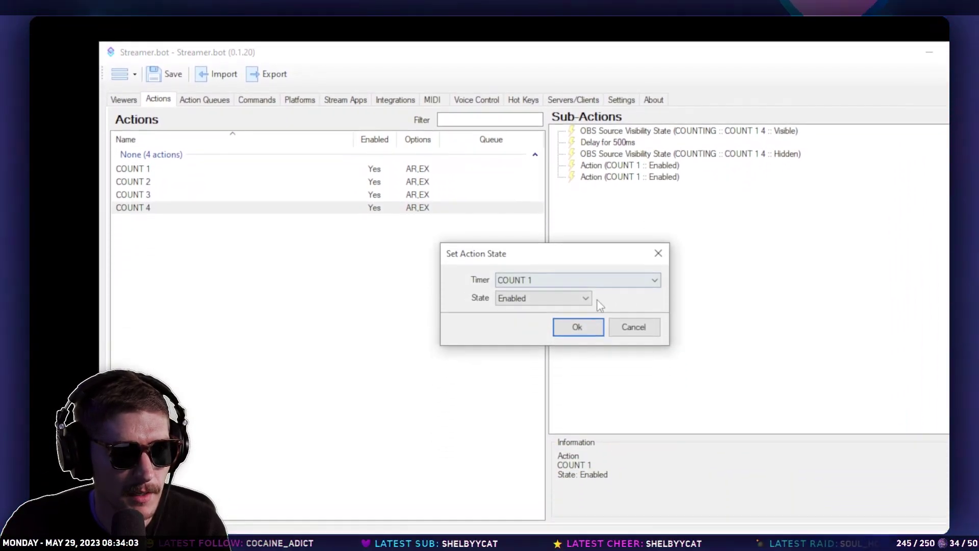
pyautogui.click(586, 280)
pyautogui.click(565, 245)
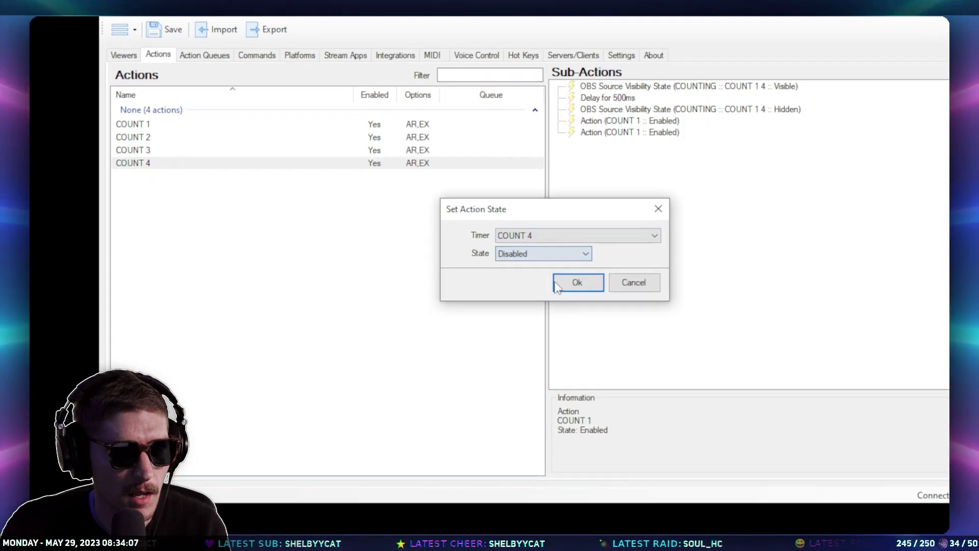
pyautogui.click(556, 286)
pyautogui.doubleClick(617, 132)
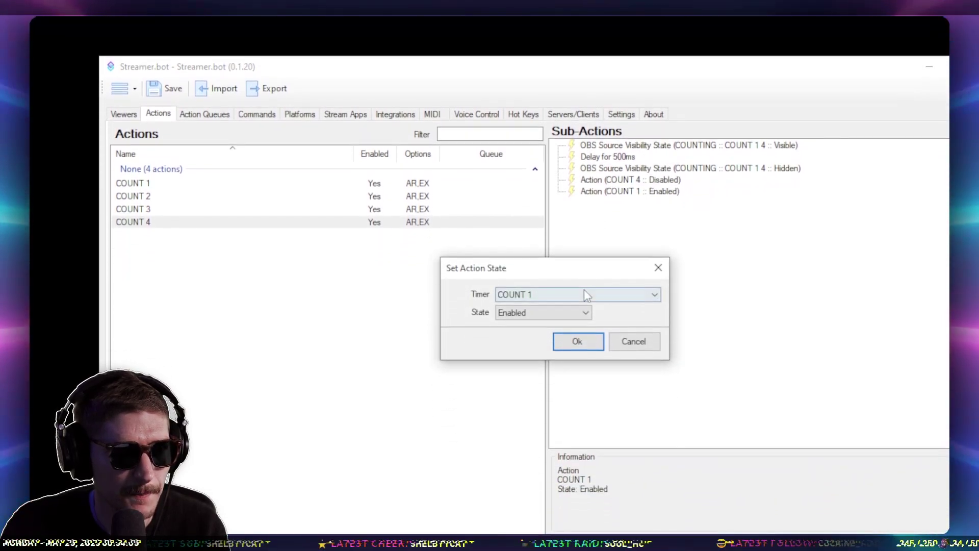
pyautogui.click(584, 294)
pyautogui.click(581, 305)
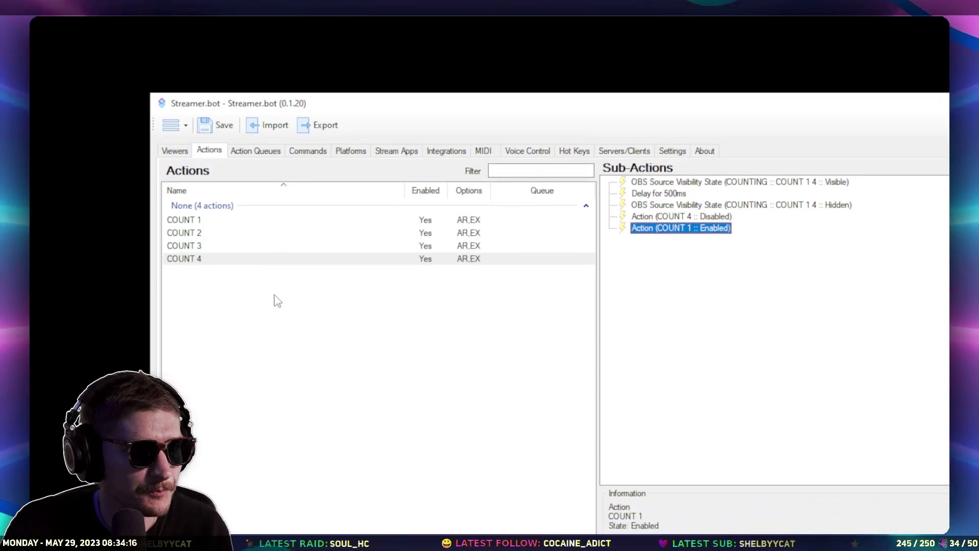
# Add an action named COUNTING that always runs and is excluded from the action queue history.
pyautogui.rightClick(272, 329)
pyautogui.click(302, 335)
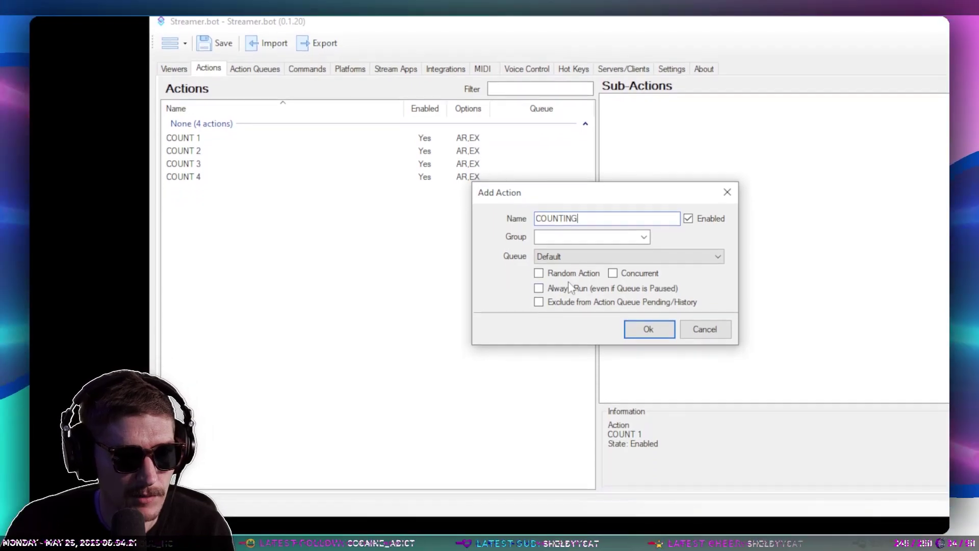
pyautogui.click(648, 313)
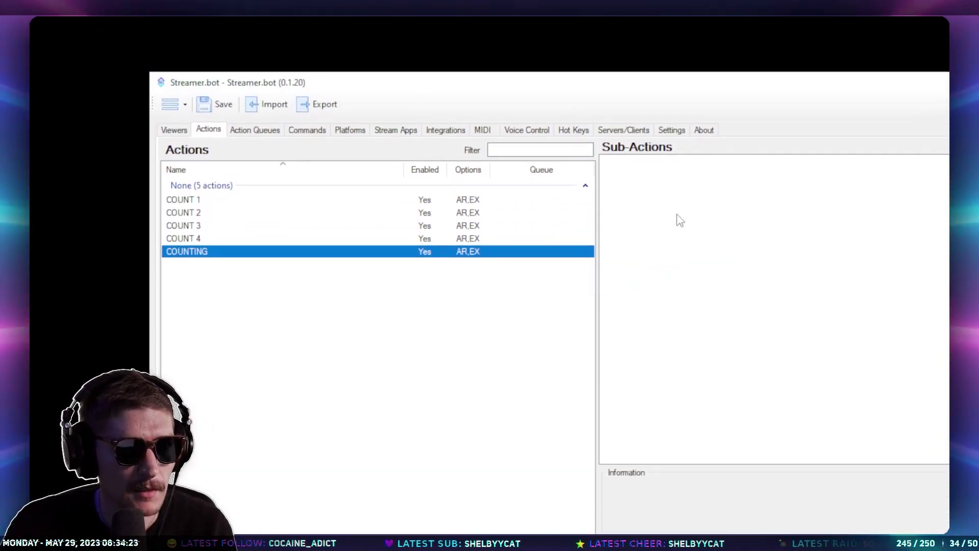
# Add a sub-action to the COUNTING action that runs the COUNT 1 action immediately.
pyautogui.rightClick(680, 143)
pyautogui.moveTo(705, 291)
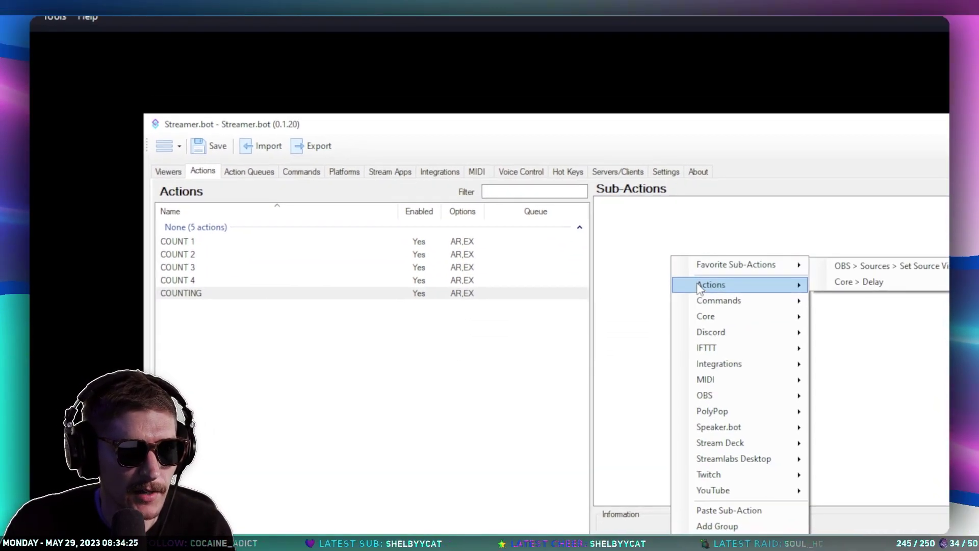
pyautogui.click(855, 332)
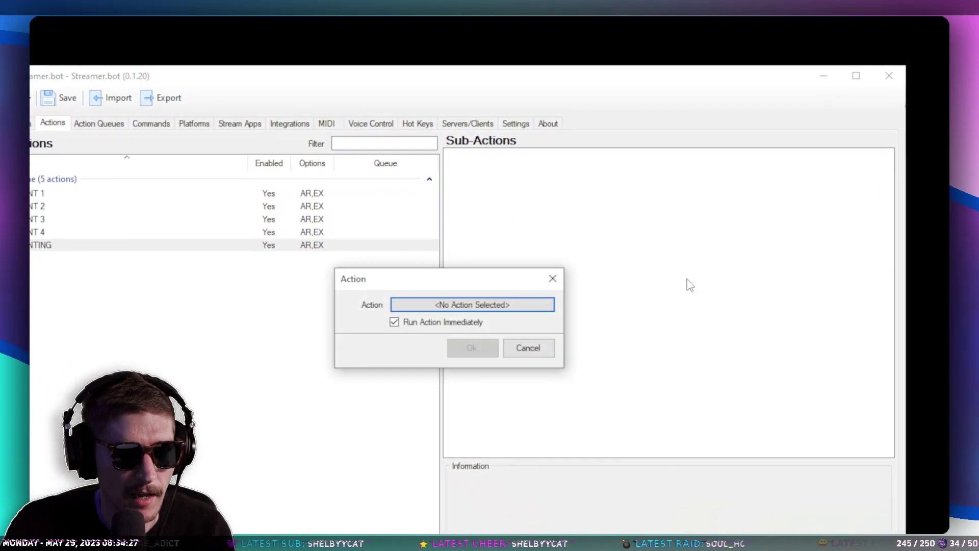
pyautogui.click(477, 292)
pyautogui.click(350, 256)
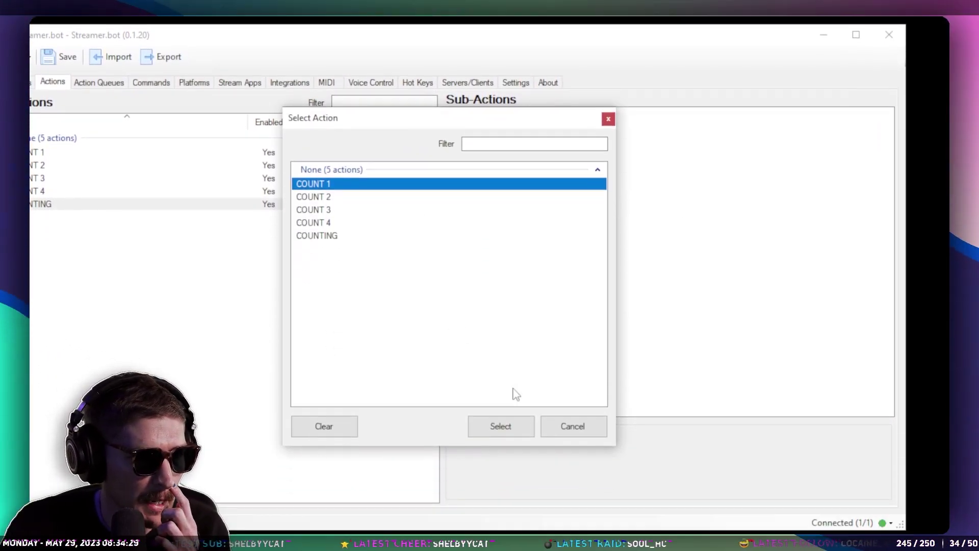
pyautogui.click(502, 426)
pyautogui.click(471, 162)
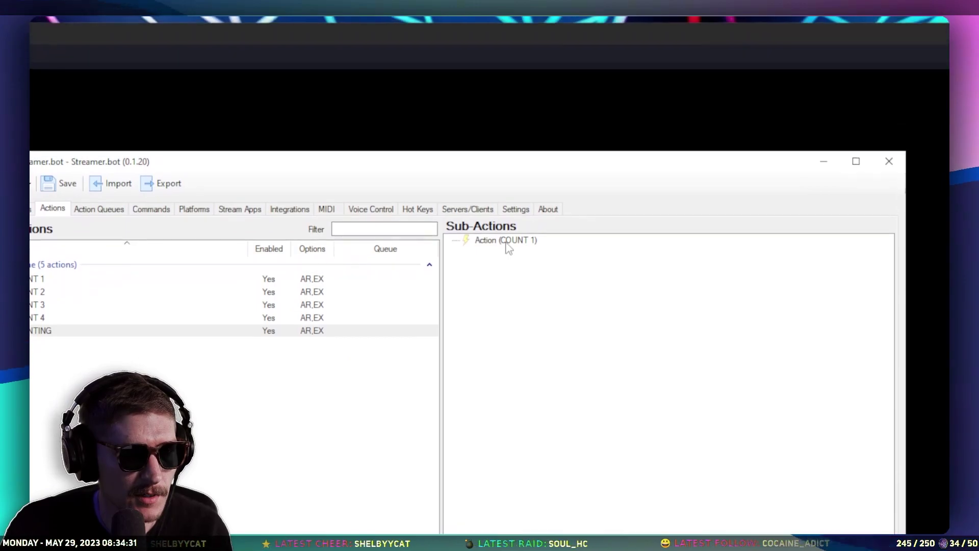
# Duplicate the COUNT 1 run sub-action three times within the COUNTING action.
pyautogui.rightClick(507, 255)
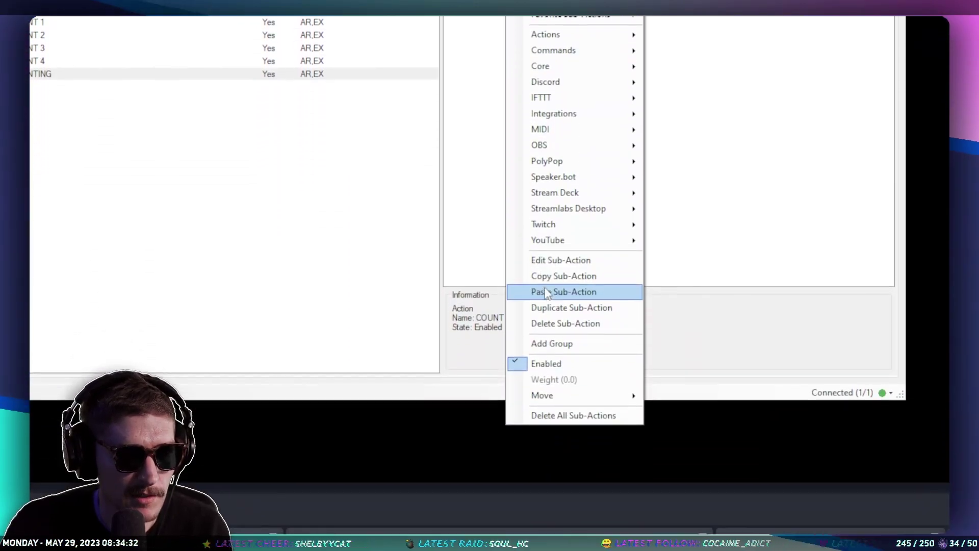
pyautogui.click(561, 308)
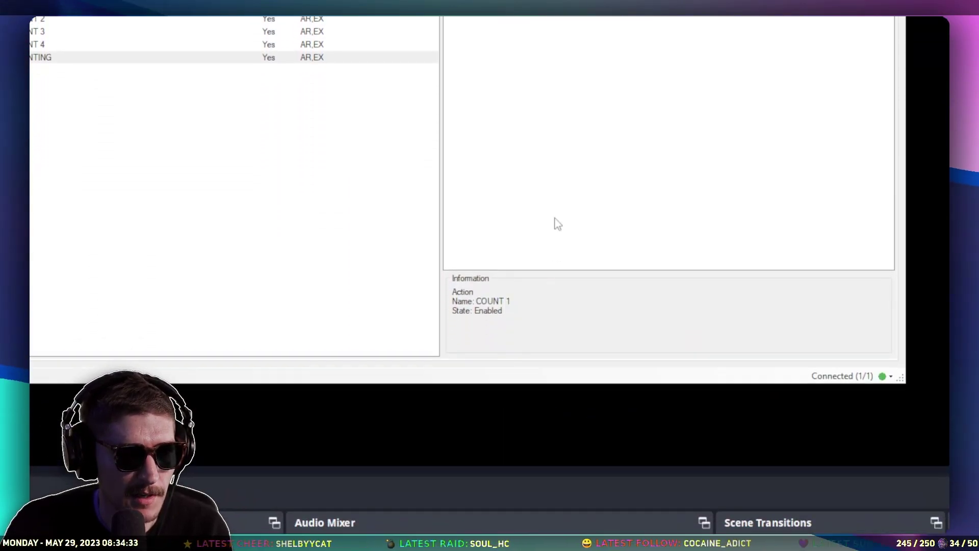
pyautogui.rightClick(514, 238)
pyautogui.click(570, 549)
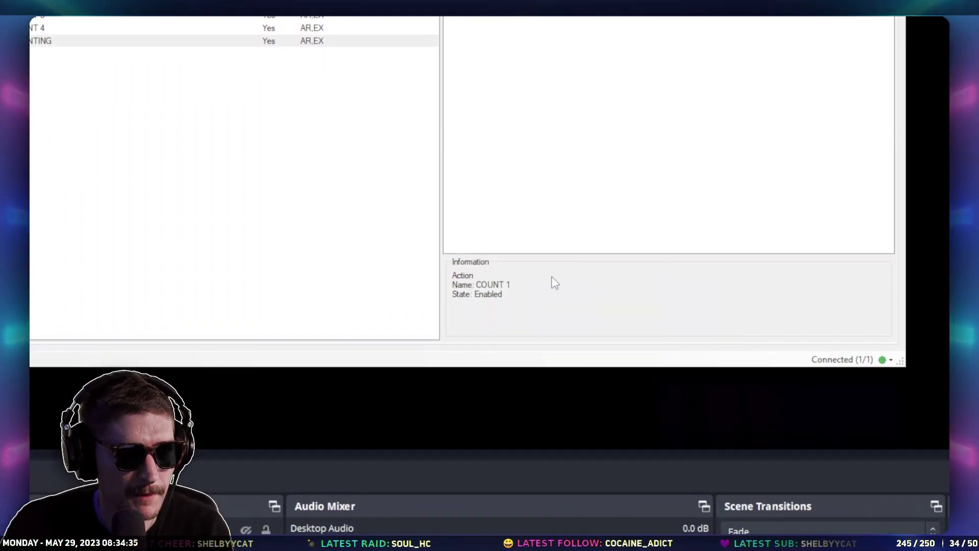
pyautogui.rightClick(516, 230)
pyautogui.click(569, 539)
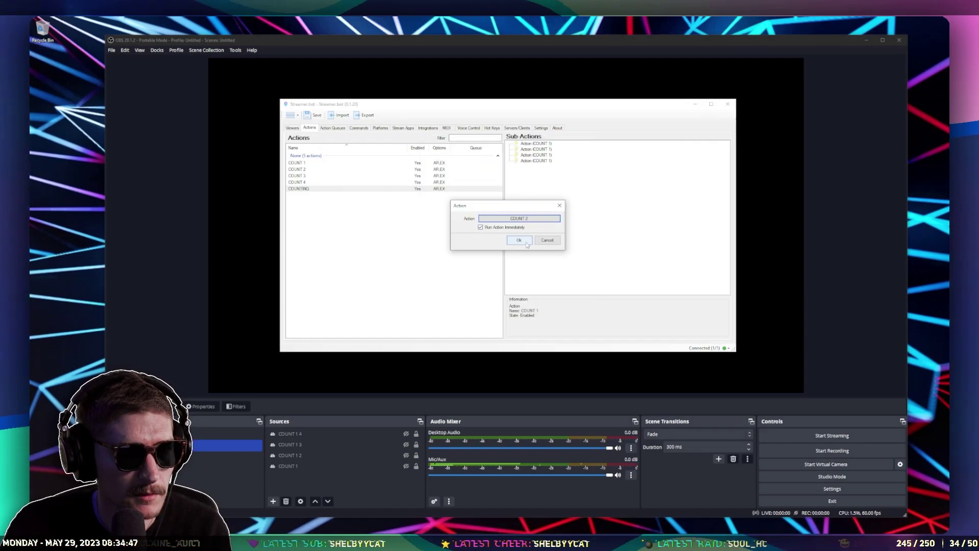
# Point the three duplicated run sub-actions in the COUNTING action at COUNT 2, COUNT 3 and COUNT 4.
pyautogui.click(506, 220)
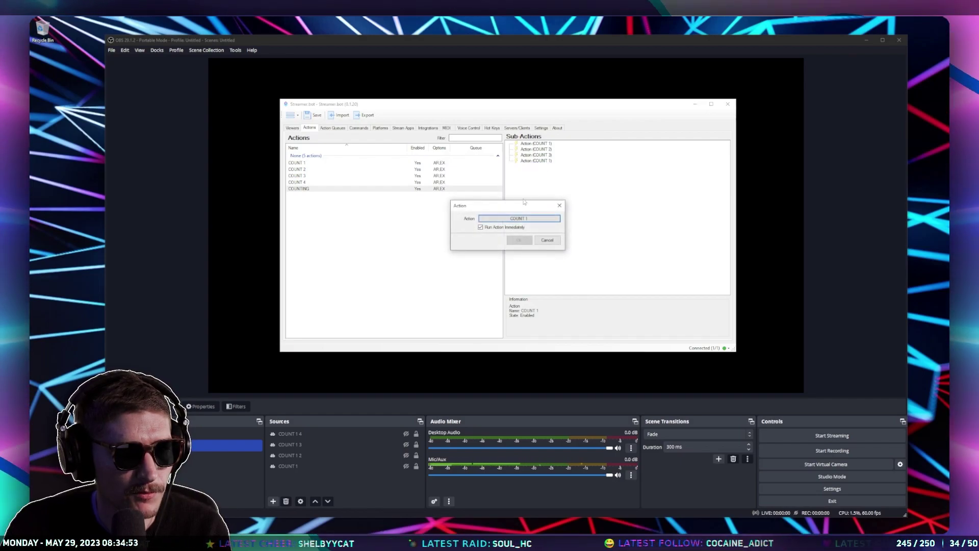
pyautogui.click(522, 219)
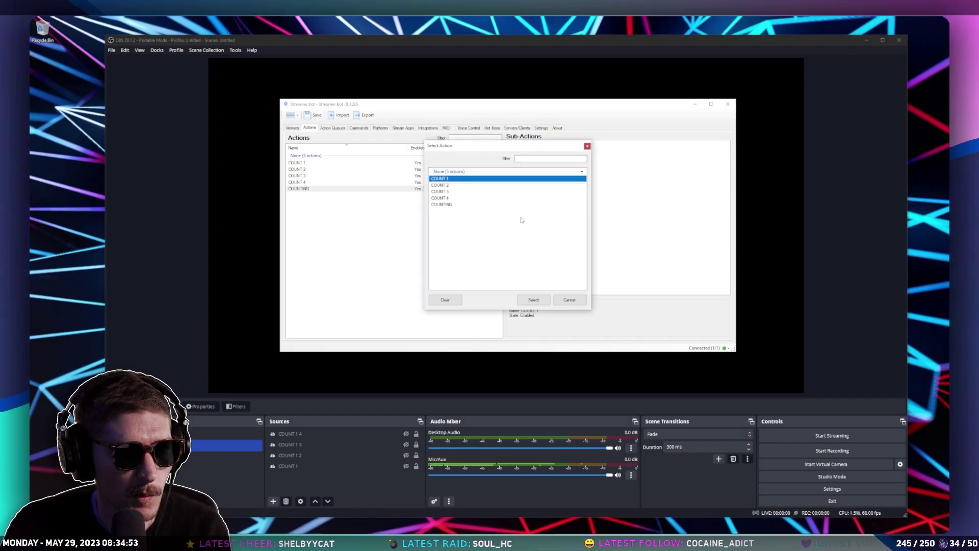
pyautogui.click(533, 300)
pyautogui.click(538, 299)
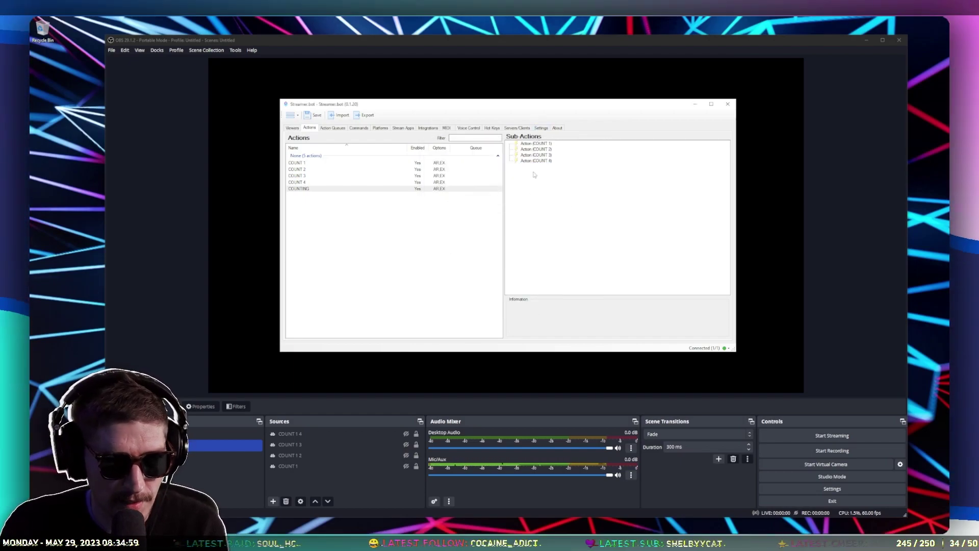
# Disable the COUNT 2, COUNT 3 and COUNT 4 actions, leaving only COUNT 1 and COUNTING enabled.
pyautogui.click(326, 182)
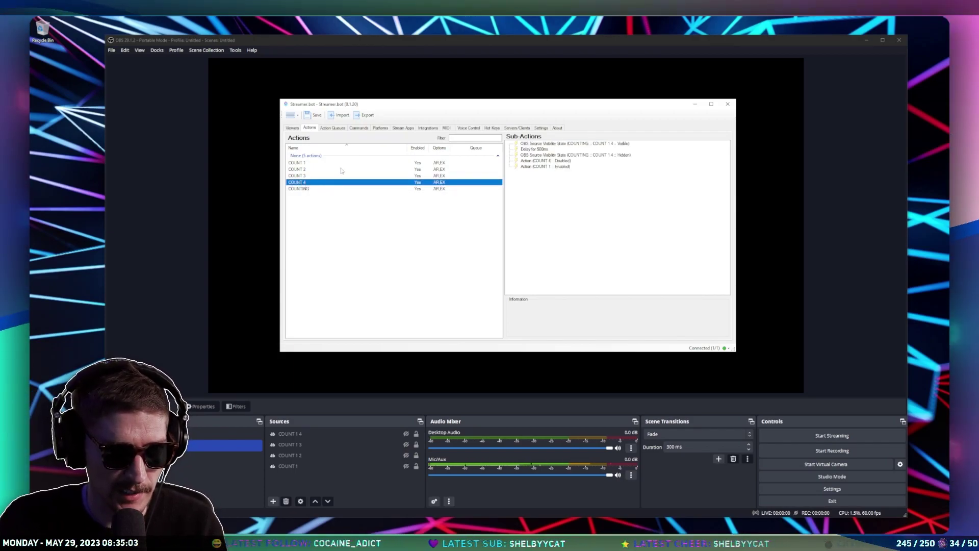
pyautogui.click(305, 170)
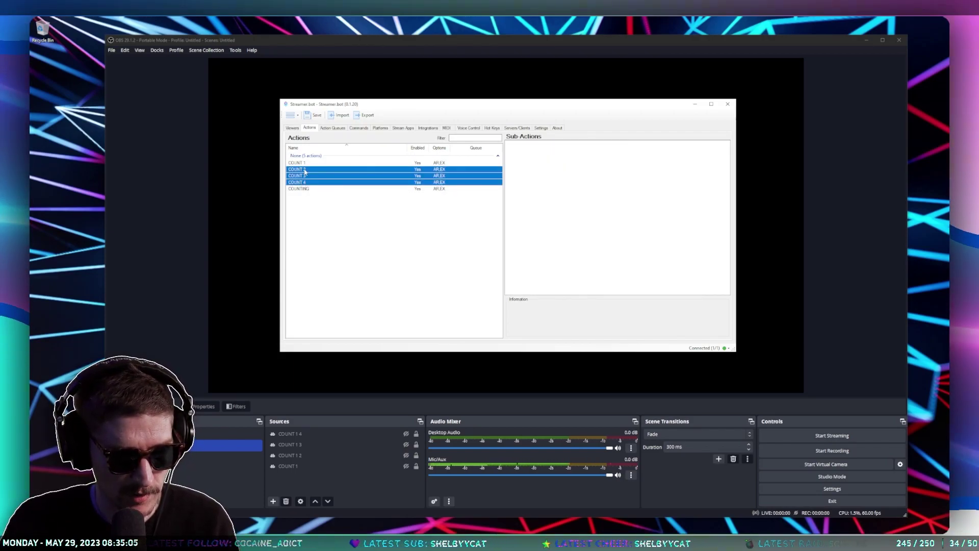
pyautogui.rightClick(305, 173)
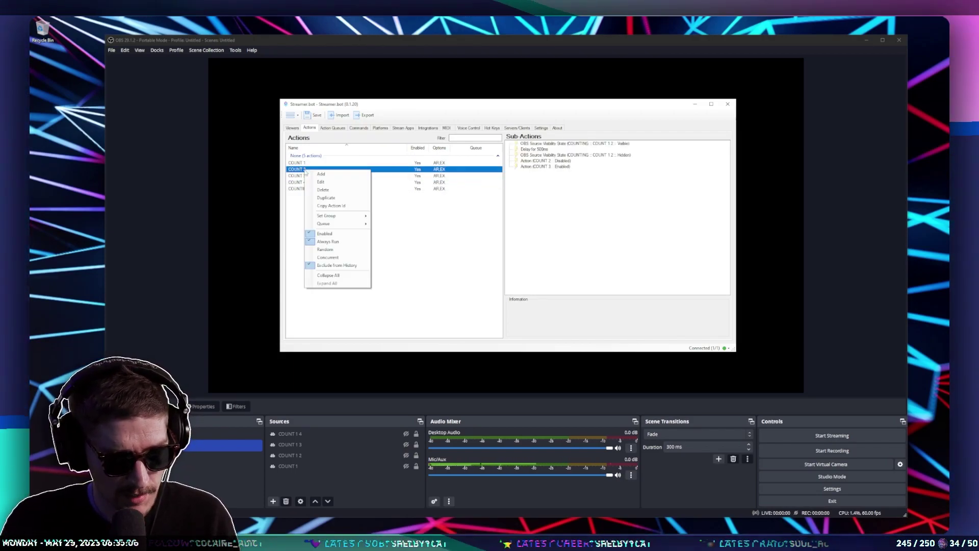
pyautogui.click(324, 234)
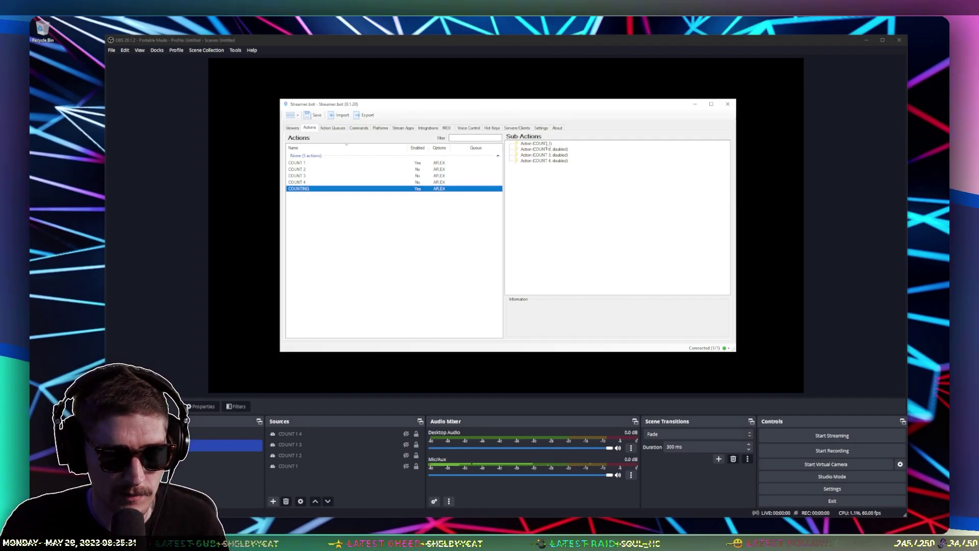
pyautogui.click(398, 163)
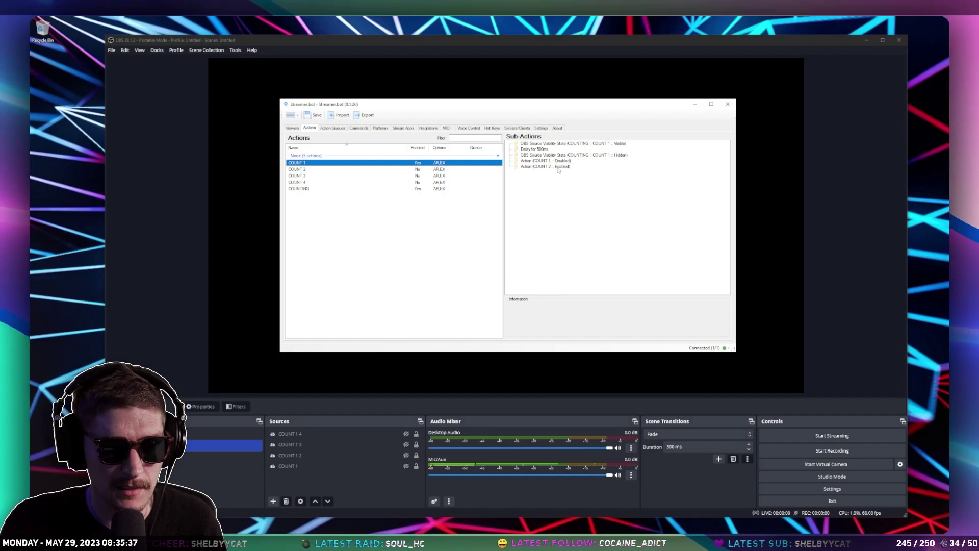
# Duplicate the delay sub-action to the end of the COUNT 1 action and copy the duplicate.
pyautogui.rightClick(541, 151)
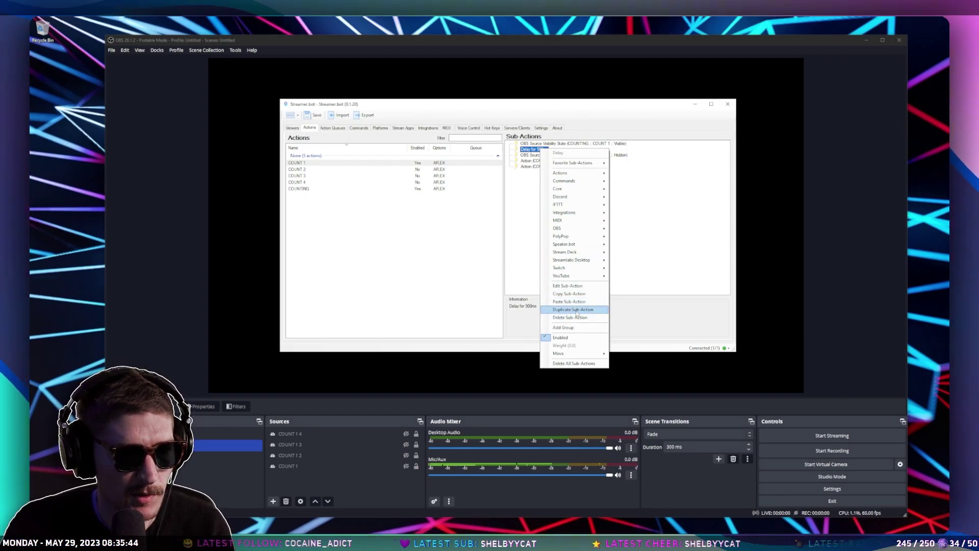
pyautogui.click(576, 312)
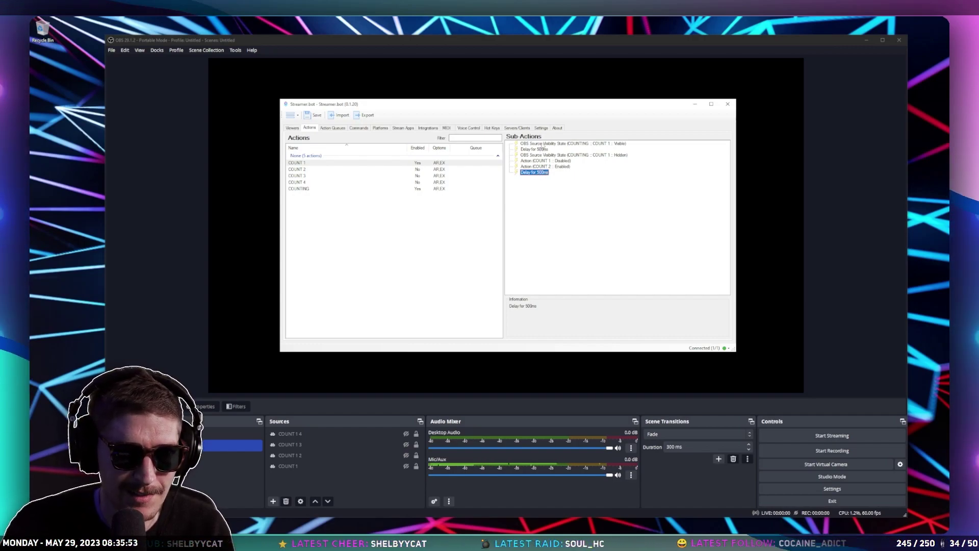
pyautogui.rightClick(543, 175)
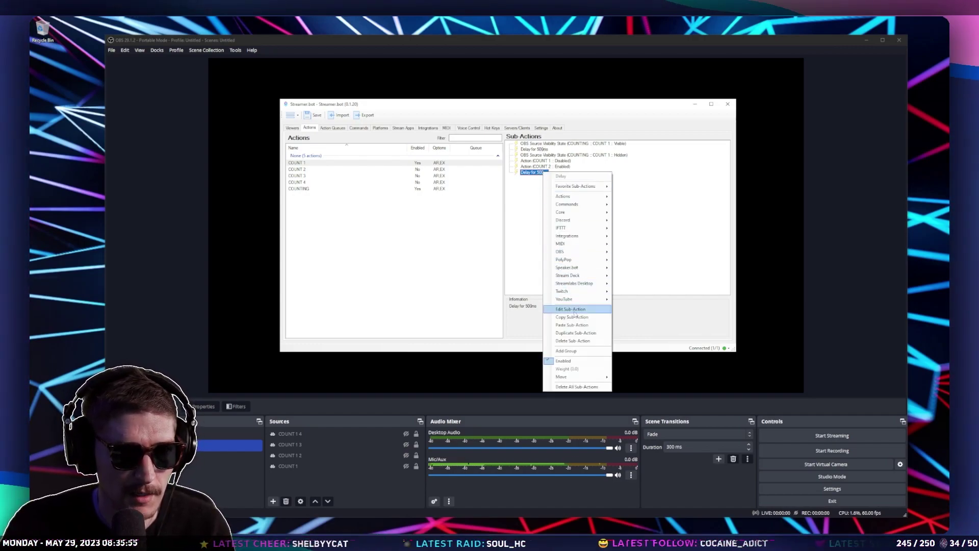
pyautogui.click(571, 317)
# Paste the copied delay at the end of the COUNT 2, COUNT 3 and COUNT 4 actions and save the configuration.
pyautogui.click(364, 169)
pyautogui.rightClick(536, 213)
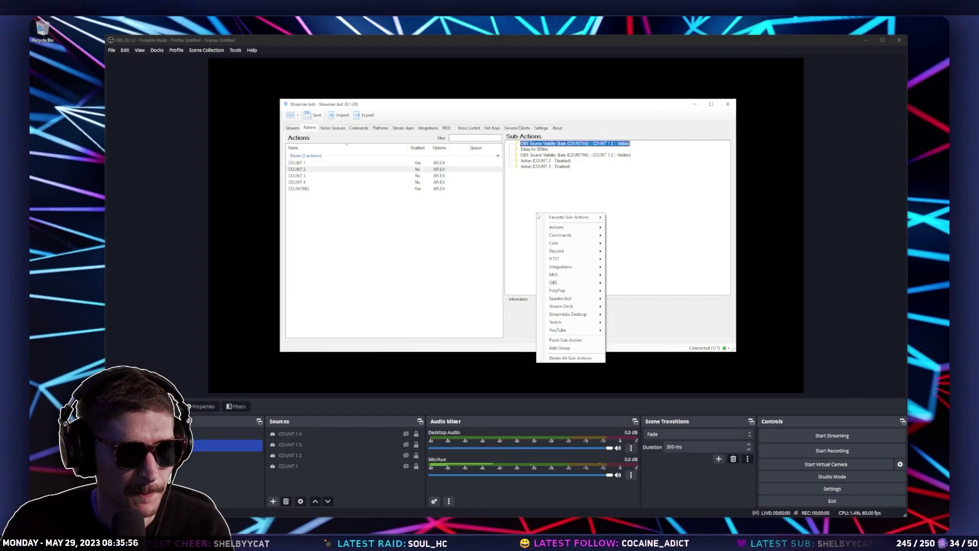
pyautogui.click(562, 340)
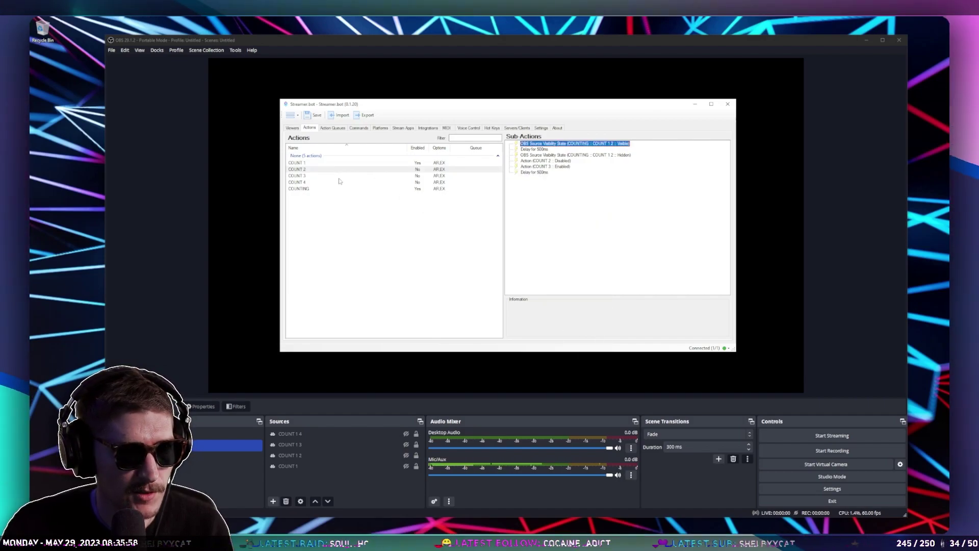
pyautogui.click(339, 175)
pyautogui.rightClick(576, 201)
pyautogui.click(605, 327)
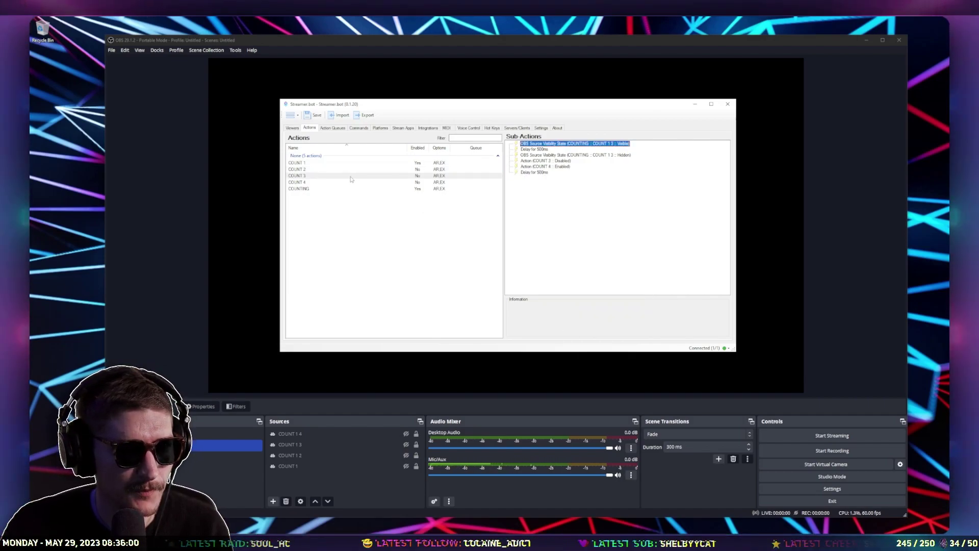
pyautogui.click(338, 182)
pyautogui.rightClick(580, 208)
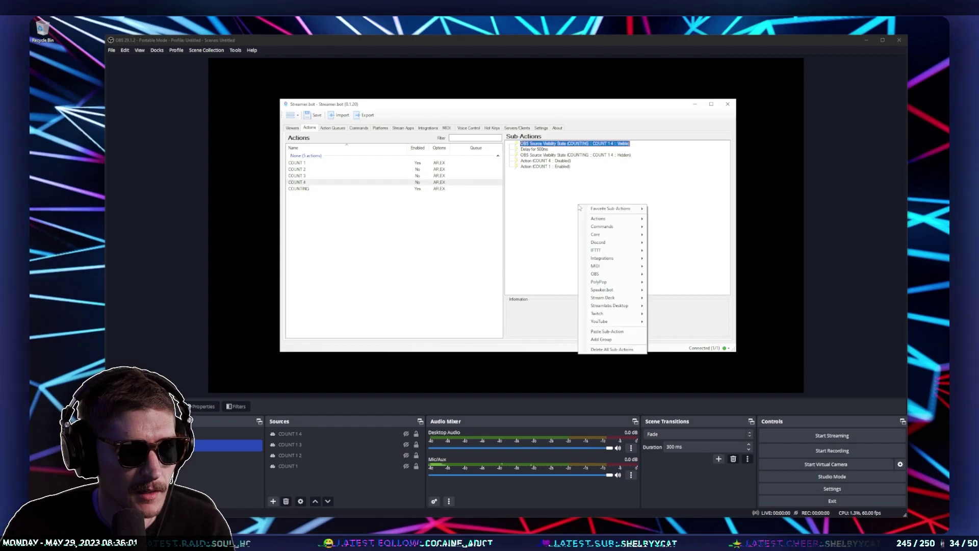
pyautogui.click(607, 331)
pyautogui.click(317, 115)
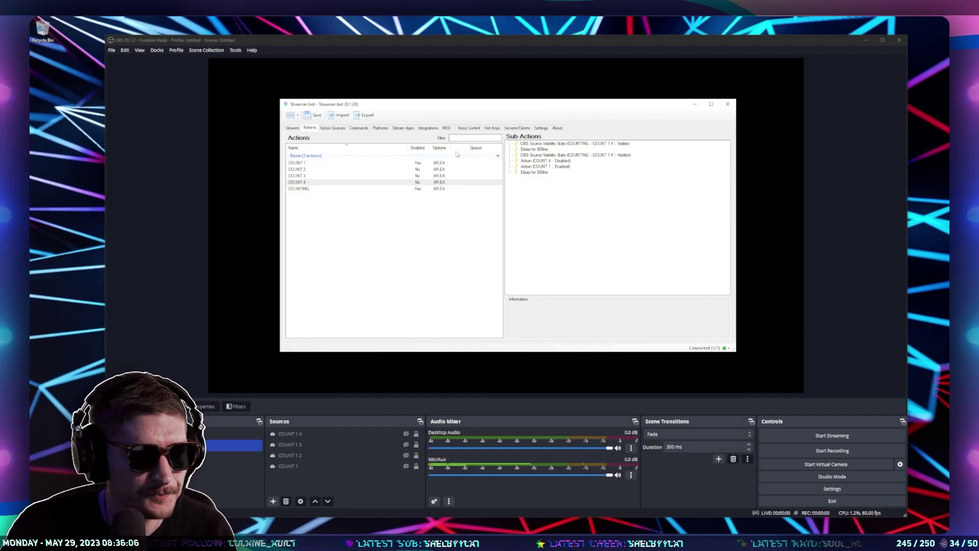
# Add an enabled, repeating timed action named COUNTING that runs the COUNTING action every 1 second, and switch to OBS to watch the preview.
pyautogui.click(539, 129)
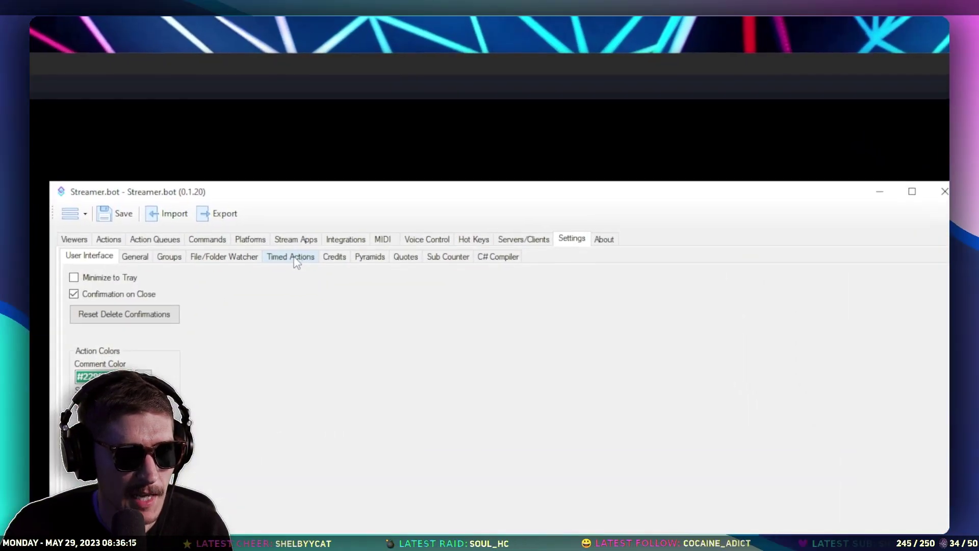
pyautogui.click(399, 137)
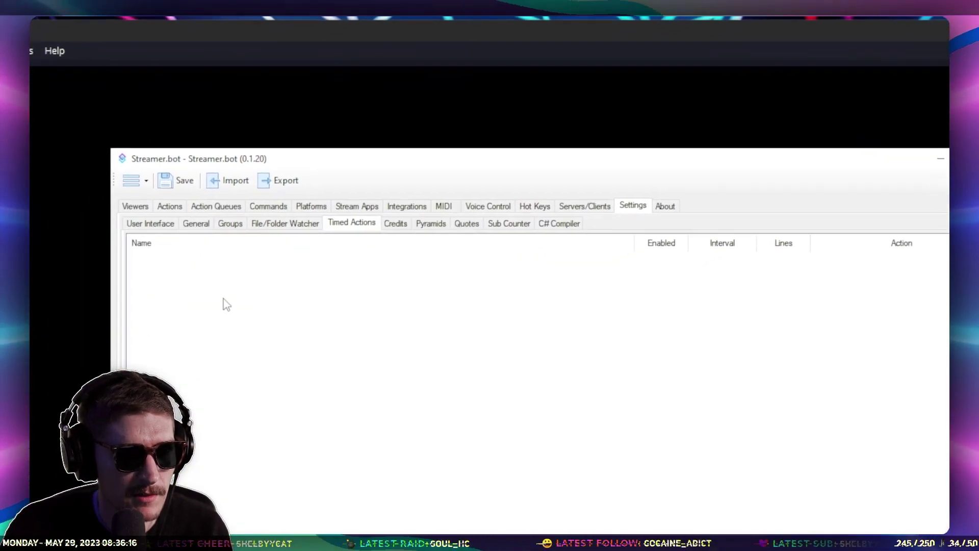
pyautogui.rightClick(162, 334)
pyautogui.click(182, 346)
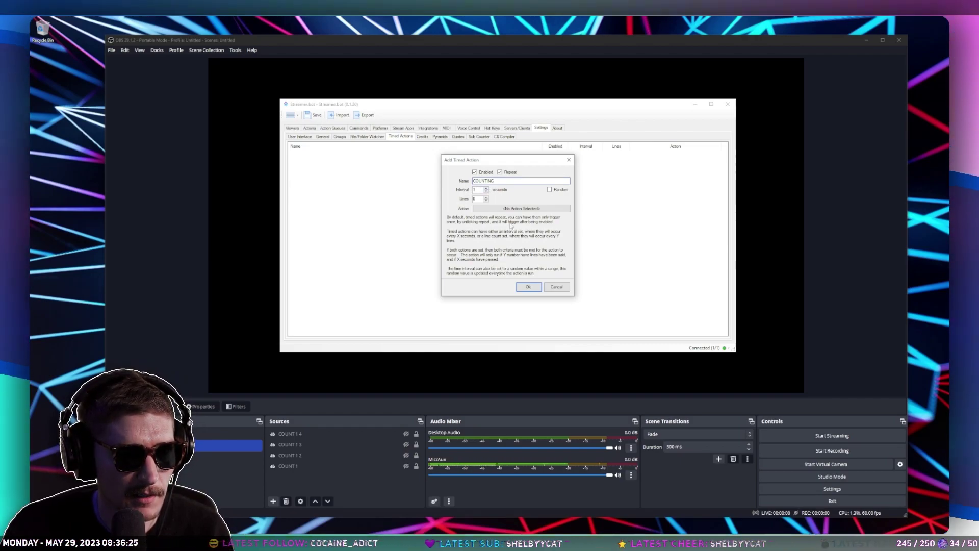
pyautogui.click(489, 208)
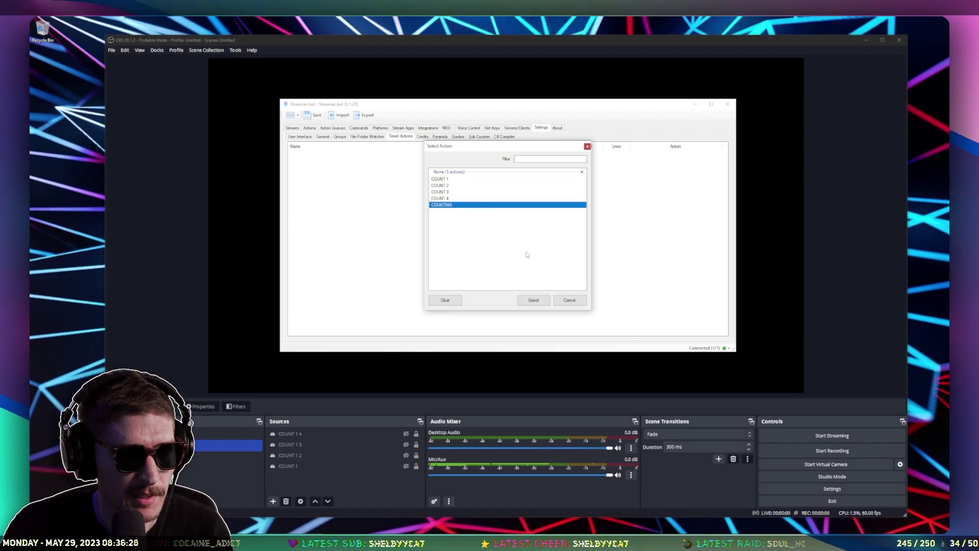
pyautogui.click(533, 301)
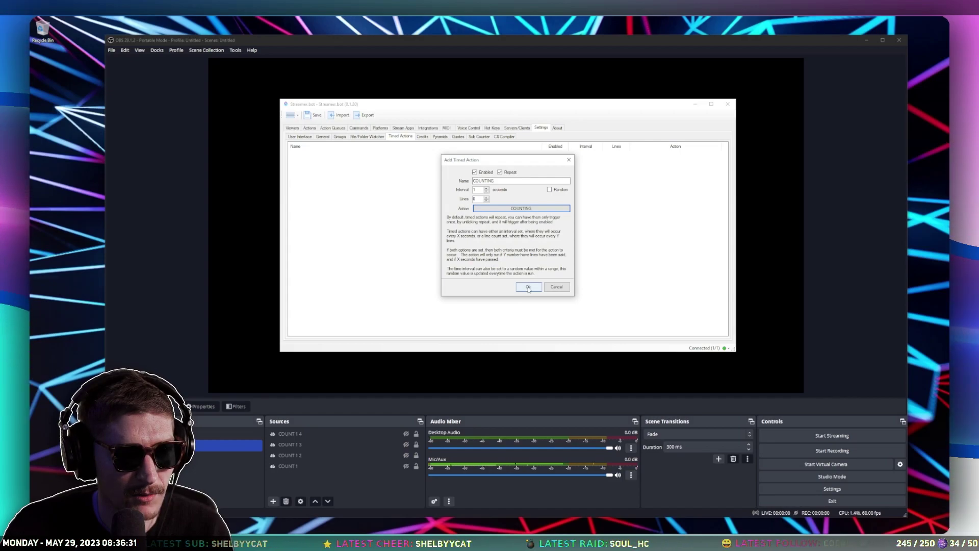
pyautogui.click(528, 287)
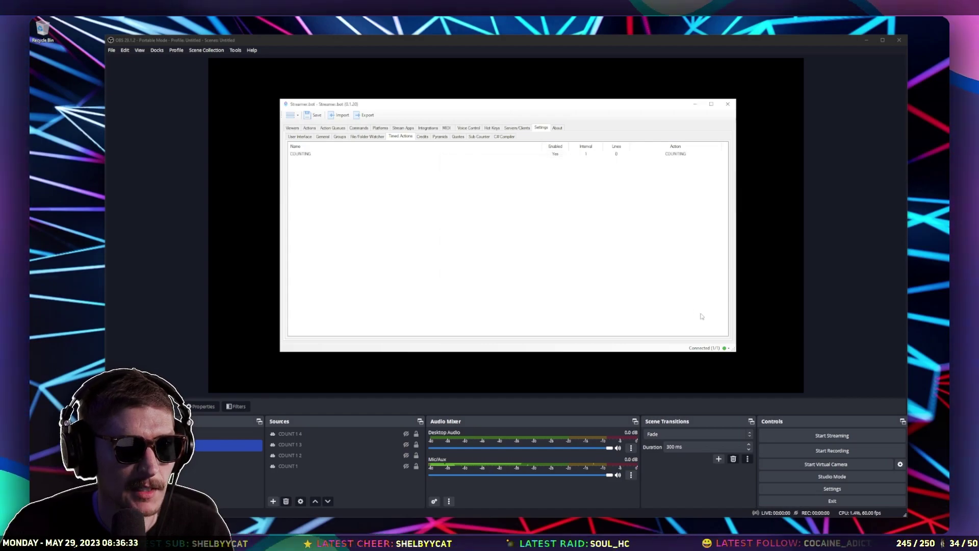
pyautogui.click(823, 191)
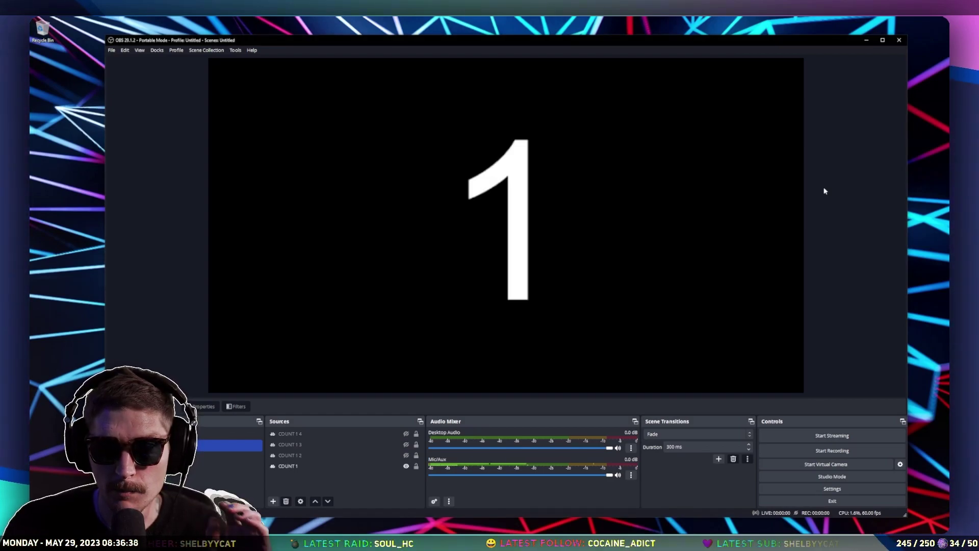